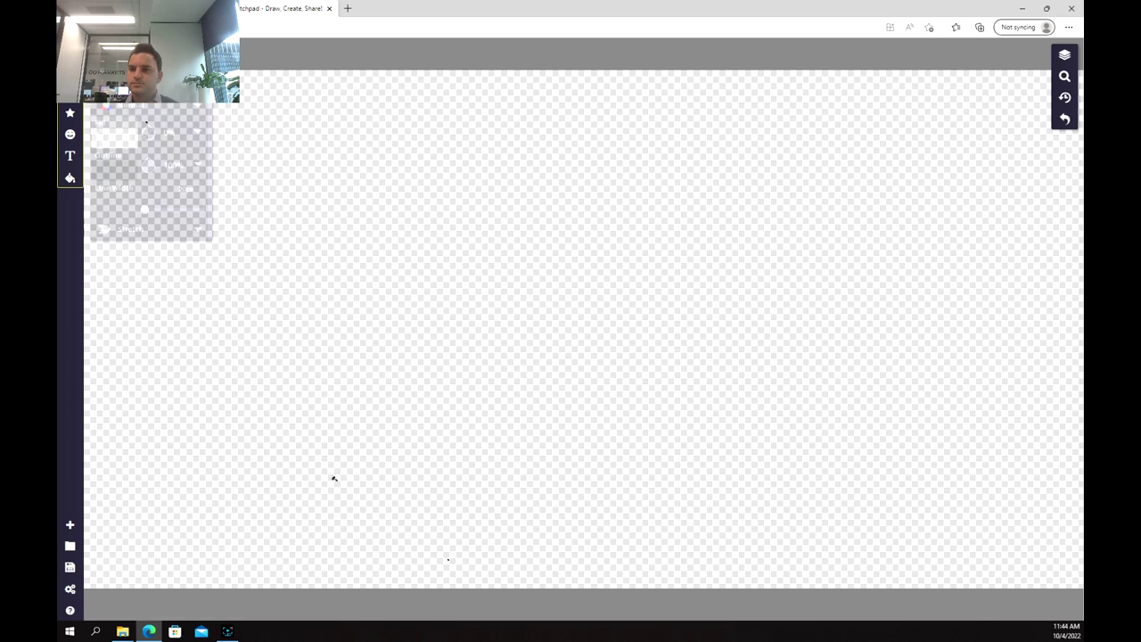
# Step: Sketch a rising line, a zigzag price line and a consolidation box, then undo them
pyautogui.moveTo(107, 438); pyautogui.dragTo(758, 140)
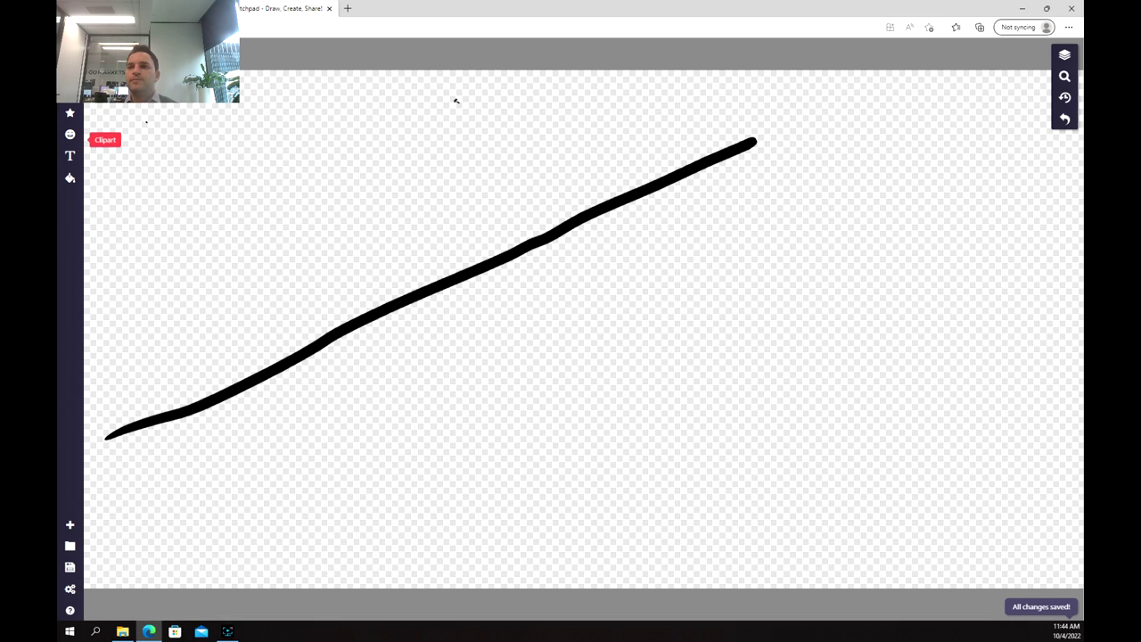
pyautogui.click(1065, 119)
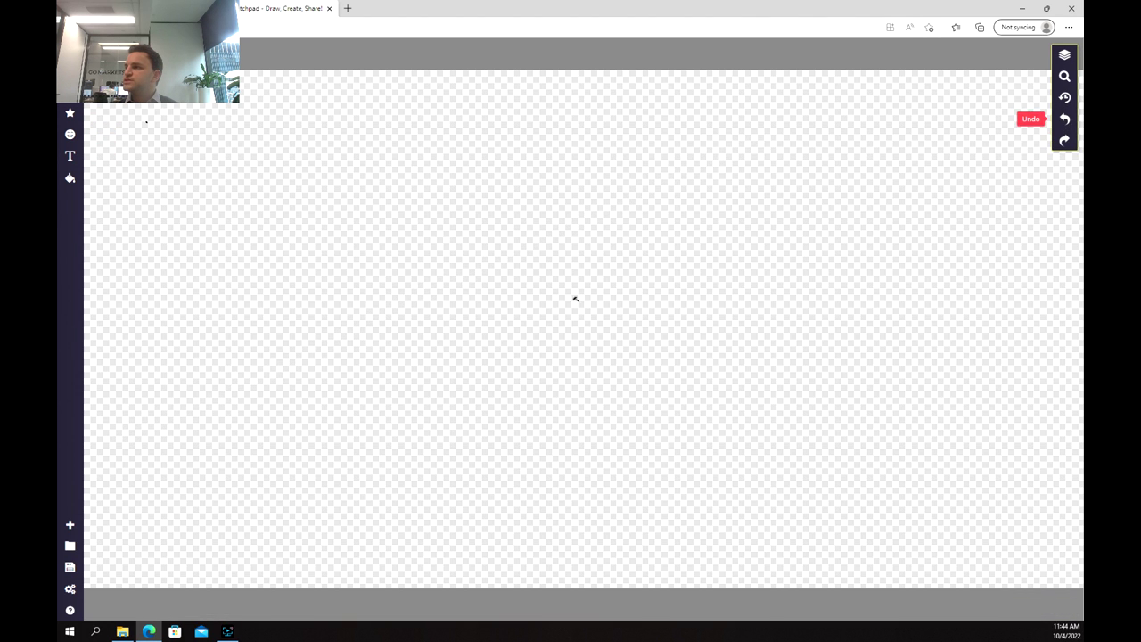
pyautogui.moveTo(119, 501)
pyautogui.mouseDown()
pyautogui.moveTo(342, 327)
pyautogui.moveTo(404, 364)
pyautogui.moveTo(489, 339)
pyautogui.moveTo(548, 346)
pyautogui.moveTo(673, 160)
pyautogui.moveTo(716, 211)
pyautogui.moveTo(786, 177)
pyautogui.moveTo(930, 158)
pyautogui.moveTo(956, 141)
pyautogui.mouseUp()
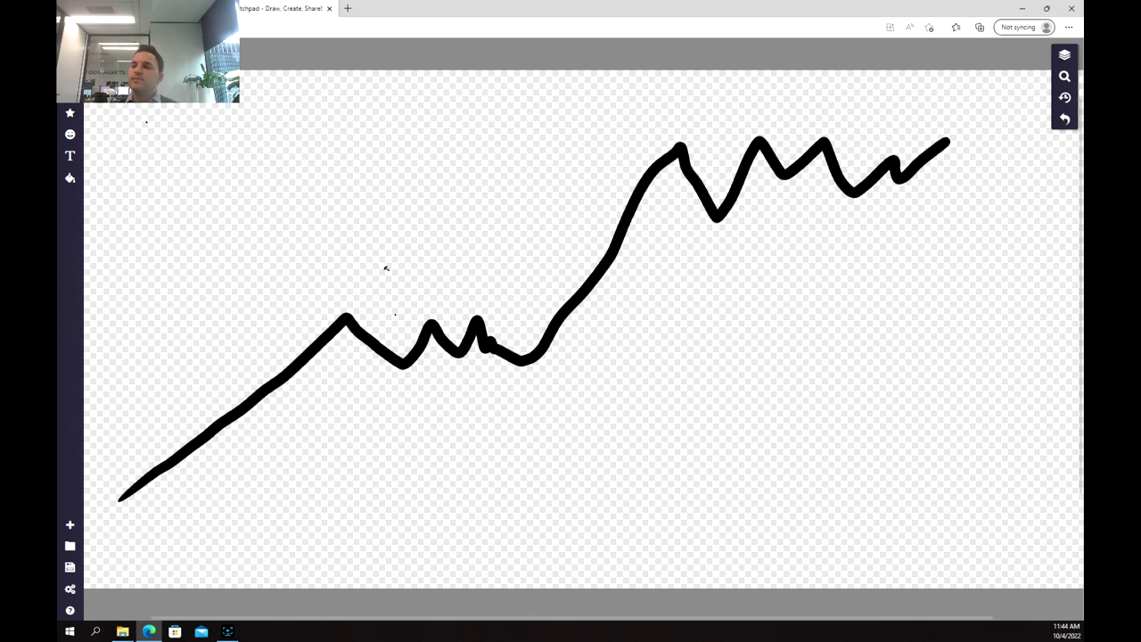
pyautogui.moveTo(303, 289)
pyautogui.mouseDown()
pyautogui.moveTo(693, 306)
pyautogui.moveTo(472, 395)
pyautogui.mouseUp()
pyautogui.moveTo(344, 386)
pyautogui.mouseDown()
pyautogui.moveTo(253, 317)
pyautogui.moveTo(311, 276)
pyautogui.moveTo(326, 280)
pyautogui.mouseUp()
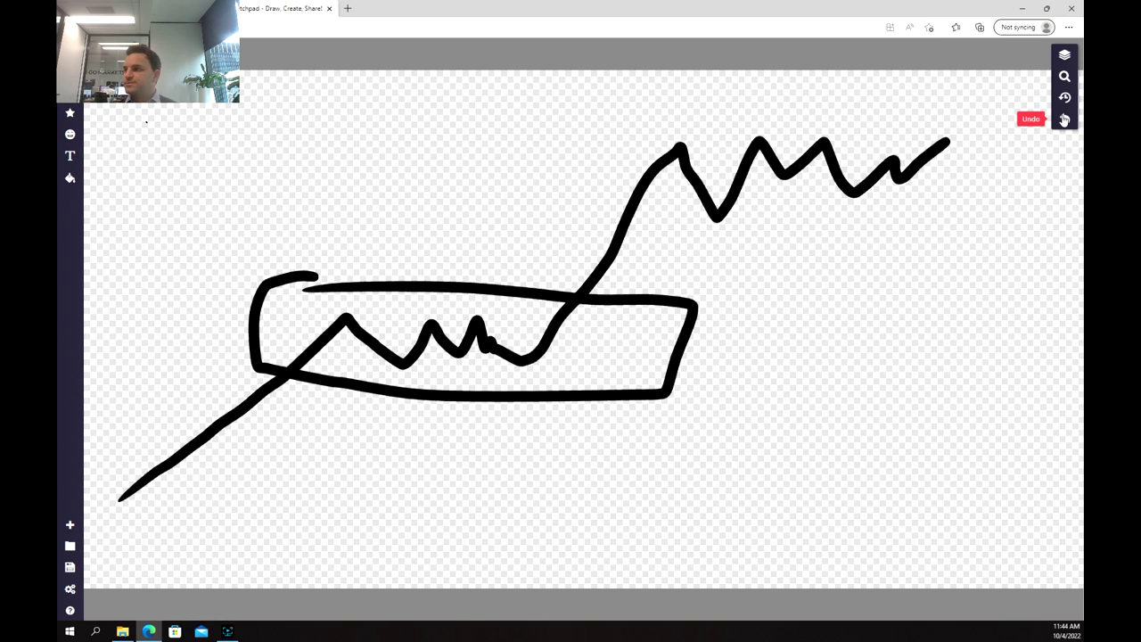
pyautogui.click(1065, 121)
pyautogui.click(1065, 120)
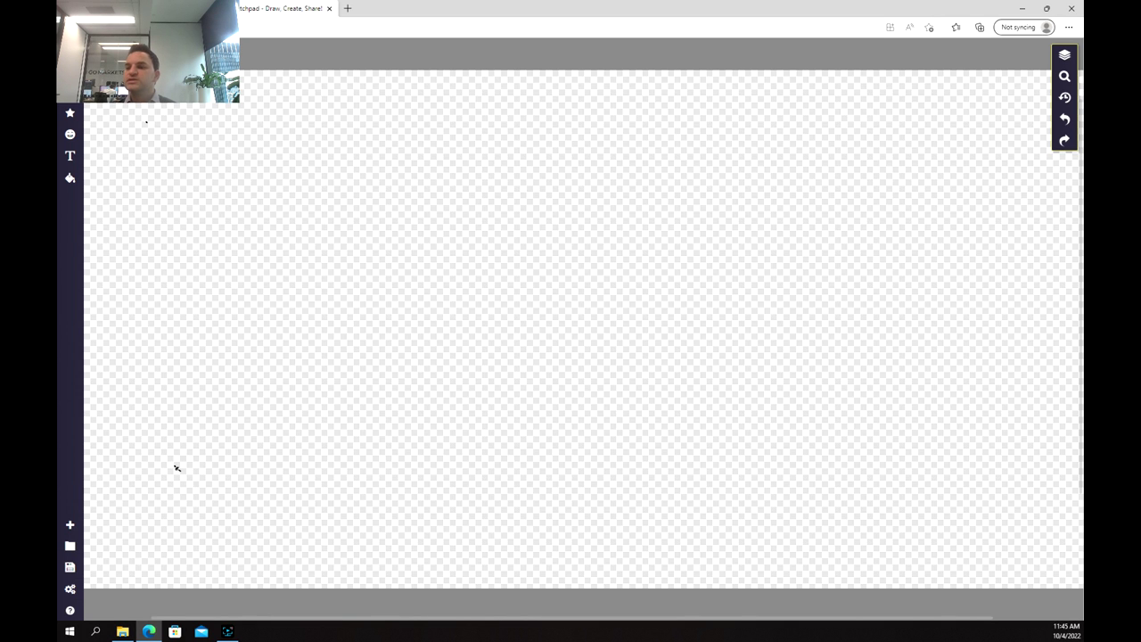
# Step: Sketch a three-peak price curve with valley arcs, flat top and breakout, then clear it
pyautogui.click(279, 257)
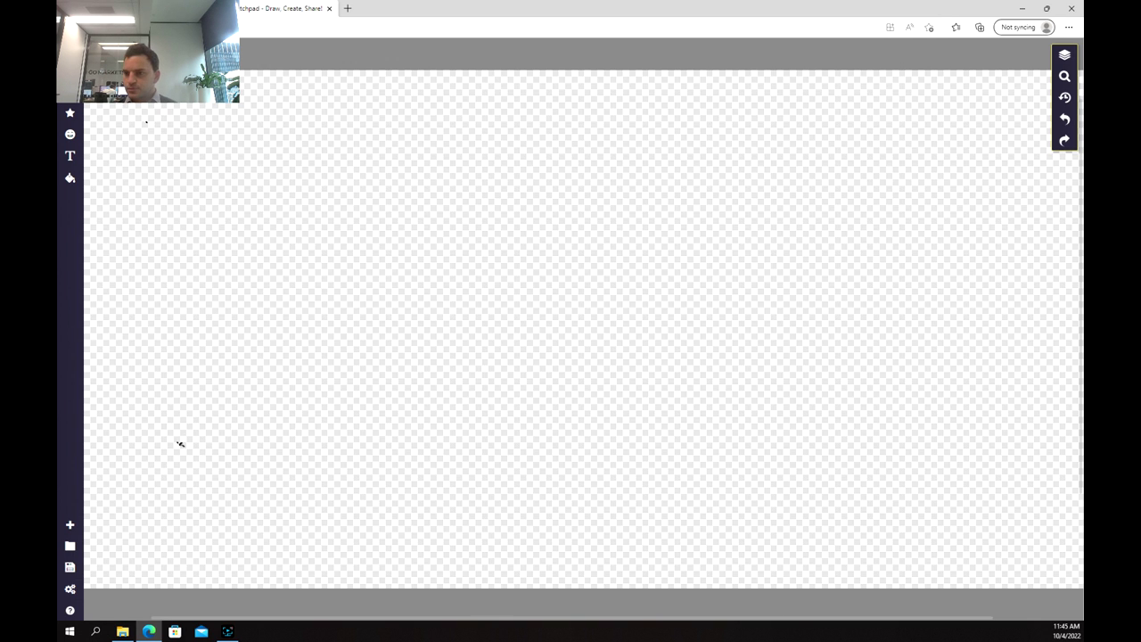
pyautogui.moveTo(196, 460)
pyautogui.mouseDown()
pyautogui.moveTo(308, 215)
pyautogui.moveTo(408, 367)
pyautogui.moveTo(491, 354)
pyautogui.moveTo(558, 238)
pyautogui.moveTo(621, 317)
pyautogui.moveTo(708, 265)
pyautogui.moveTo(740, 224)
pyautogui.moveTo(892, 262)
pyautogui.moveTo(945, 214)
pyautogui.mouseUp()
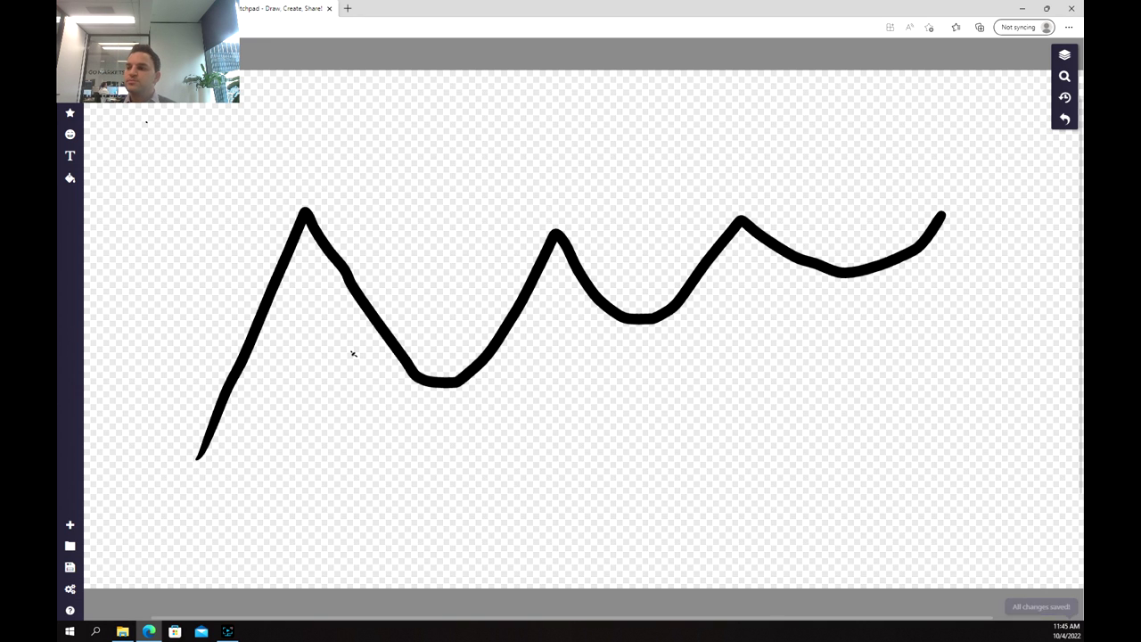
pyautogui.moveTo(352, 353); pyautogui.dragTo(500, 399)
pyautogui.moveTo(569, 307); pyautogui.dragTo(718, 318)
pyautogui.moveTo(769, 259)
pyautogui.mouseDown()
pyautogui.moveTo(856, 314)
pyautogui.moveTo(903, 287)
pyautogui.mouseUp()
pyautogui.moveTo(220, 198); pyautogui.dragTo(981, 212)
pyautogui.moveTo(901, 216)
pyautogui.mouseDown()
pyautogui.moveTo(955, 107)
pyautogui.moveTo(1022, 168)
pyautogui.moveTo(1025, 97)
pyautogui.mouseUp()
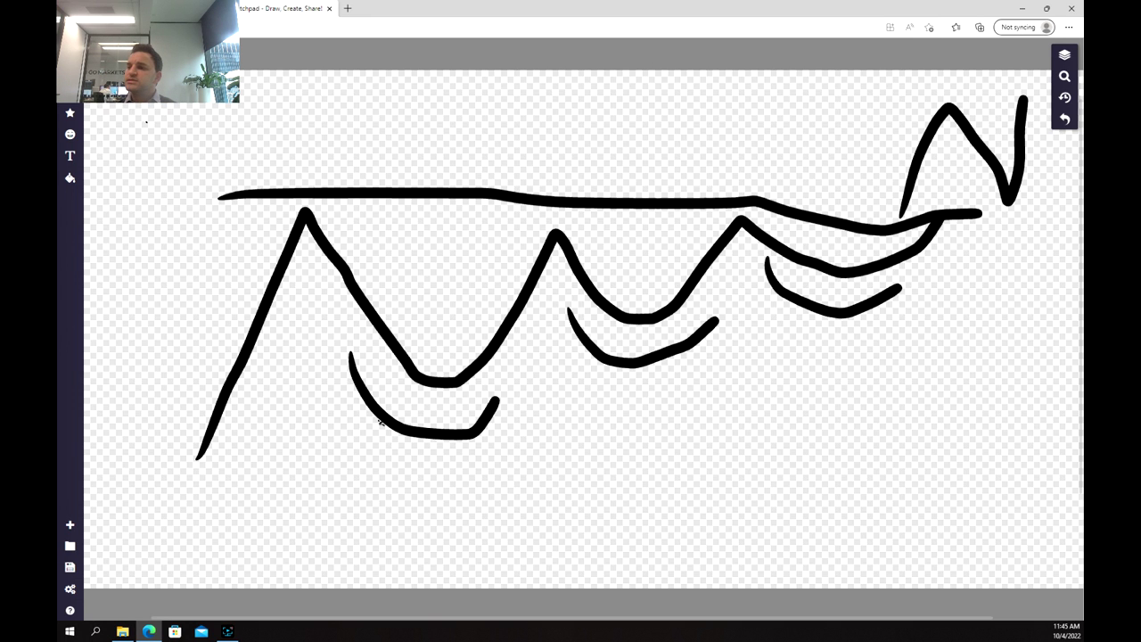
pyautogui.click(1065, 119)
pyautogui.click(1064, 119)
pyautogui.click(1064, 119)
pyautogui.click(1065, 119)
pyautogui.click(1065, 119)
pyautogui.click(1064, 119)
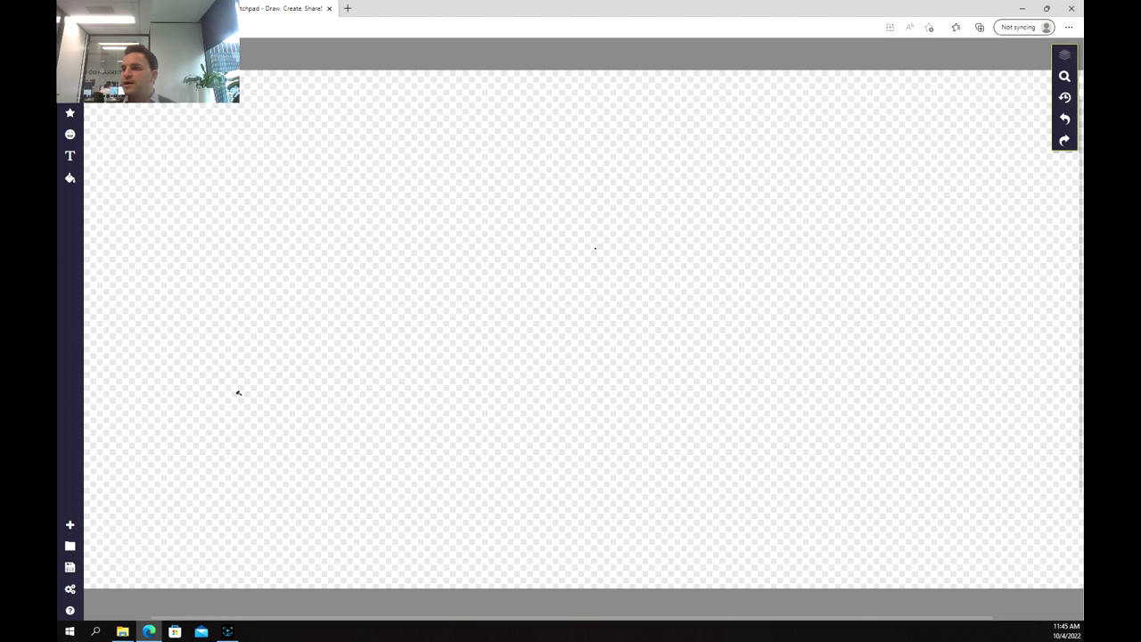
# Step: Sketch a multi-peak price curve above five progressively shorter volume bars
pyautogui.moveTo(284, 304)
pyautogui.mouseDown()
pyautogui.moveTo(362, 128)
pyautogui.moveTo(430, 225)
pyautogui.moveTo(498, 201)
pyautogui.moveTo(556, 140)
pyautogui.moveTo(624, 194)
pyautogui.moveTo(688, 143)
pyautogui.moveTo(729, 170)
pyautogui.moveTo(777, 134)
pyautogui.mouseUp()
pyautogui.moveTo(318, 327); pyautogui.dragTo(309, 563)
pyautogui.moveTo(402, 376); pyautogui.dragTo(399, 556)
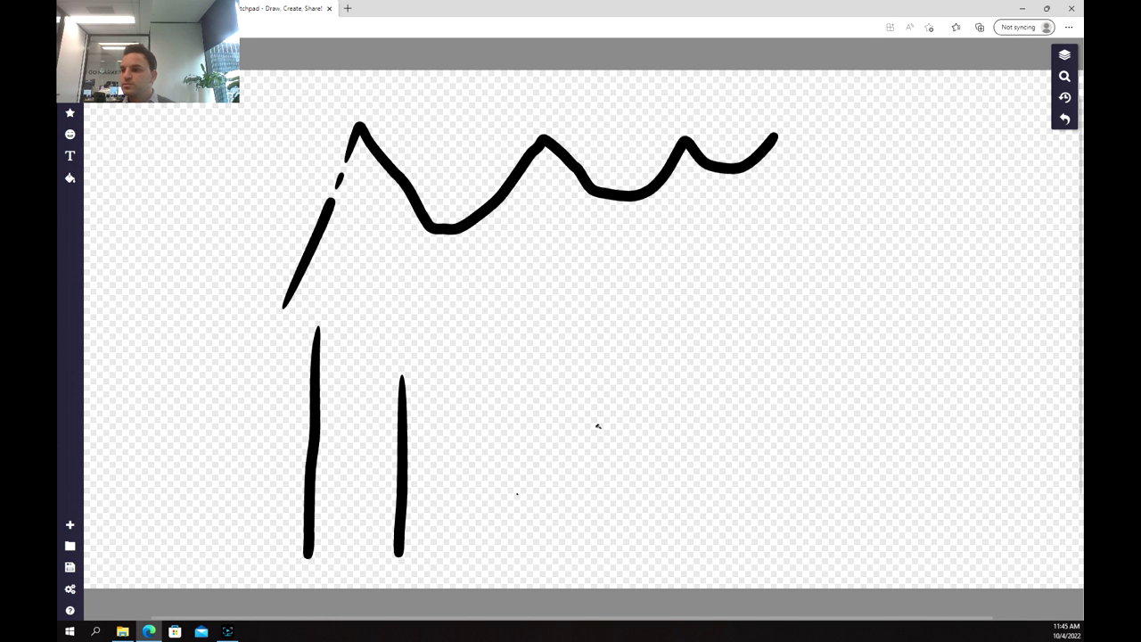
pyautogui.moveTo(517, 407); pyautogui.dragTo(500, 557)
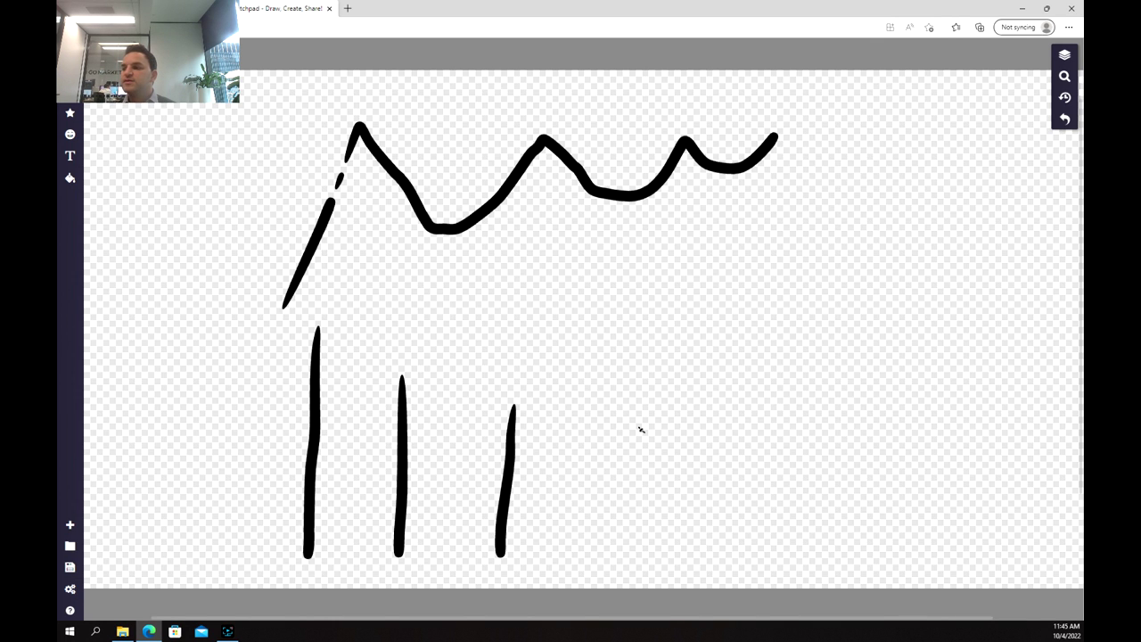
pyautogui.moveTo(638, 429); pyautogui.dragTo(637, 553)
pyautogui.moveTo(748, 449); pyautogui.dragTo(745, 549)
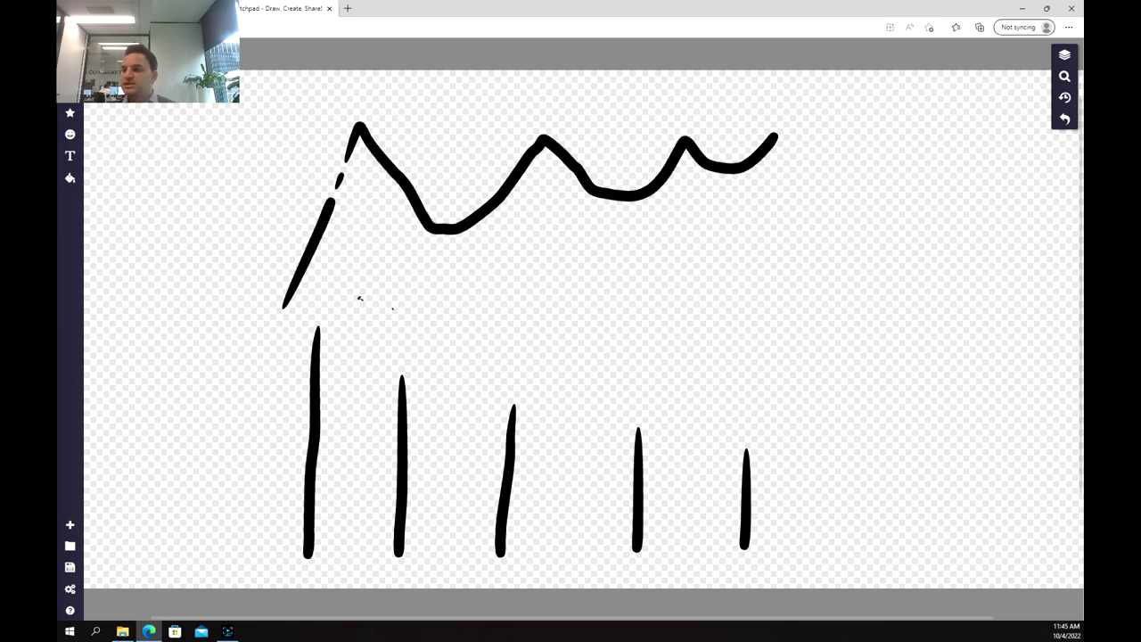
# Step: Add a declining volume line, a flat resistance line and a spike bar, circling the breakout and spike
pyautogui.moveTo(300, 307); pyautogui.dragTo(866, 513)
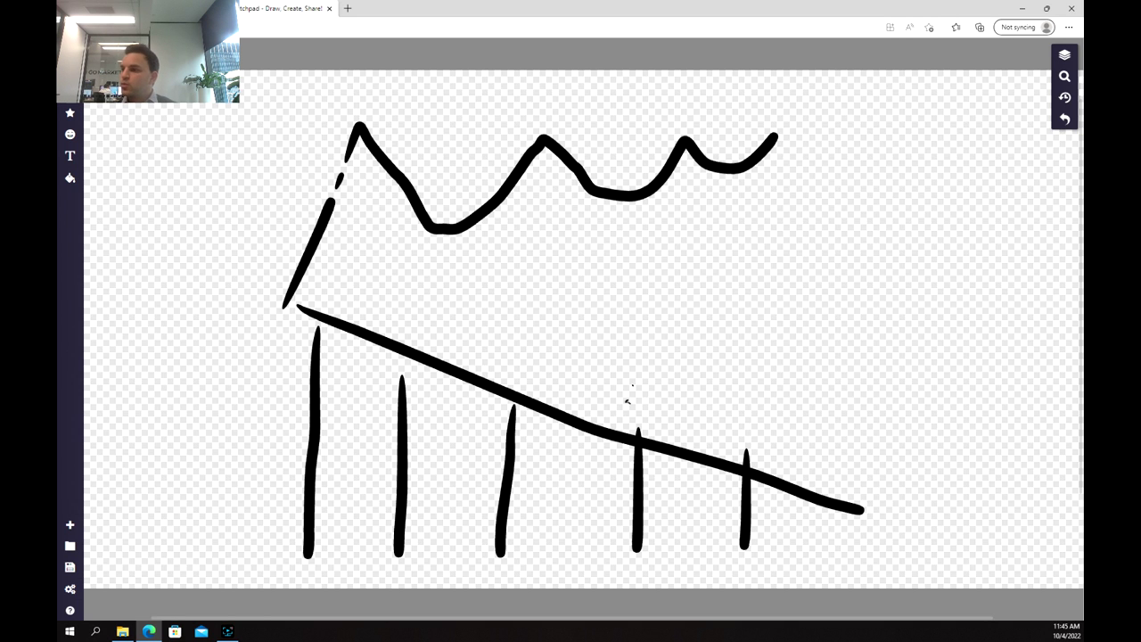
pyautogui.moveTo(317, 117); pyautogui.dragTo(808, 128)
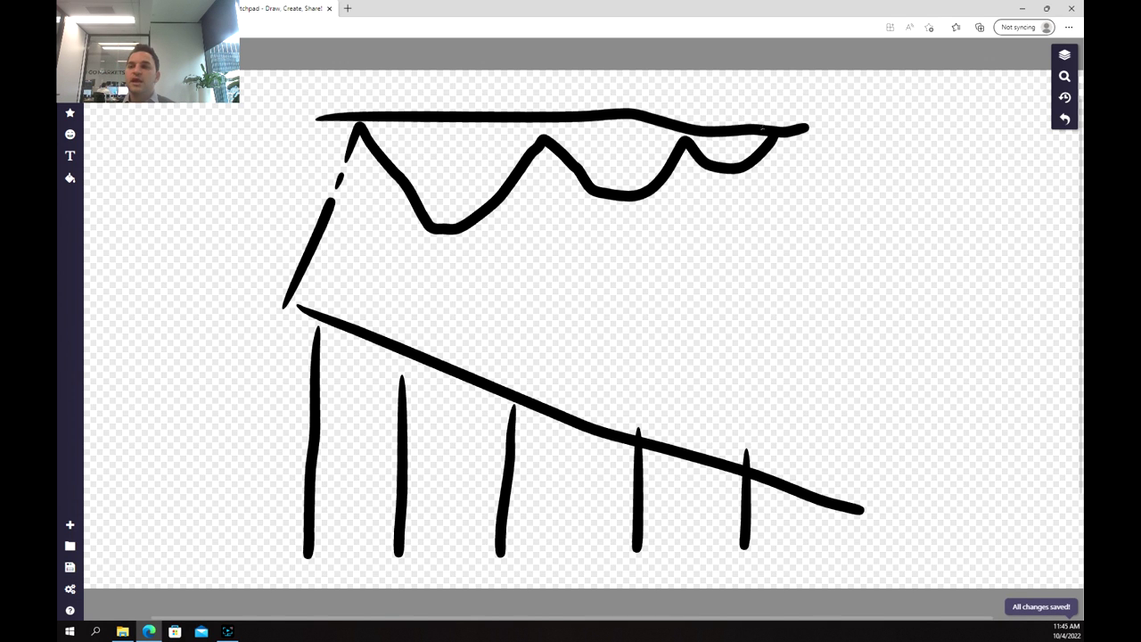
pyautogui.moveTo(784, 93)
pyautogui.mouseDown()
pyautogui.moveTo(724, 165)
pyautogui.moveTo(785, 82)
pyautogui.moveTo(771, 79)
pyautogui.mouseUp()
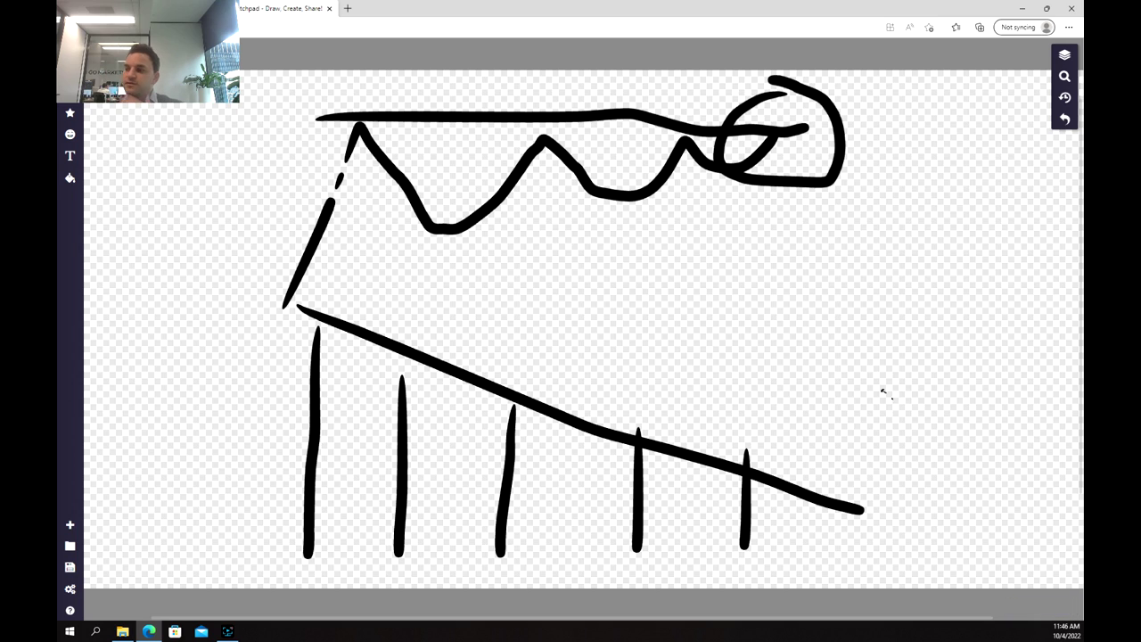
pyautogui.moveTo(809, 302); pyautogui.dragTo(822, 544)
pyautogui.moveTo(826, 272)
pyautogui.mouseDown()
pyautogui.moveTo(740, 264)
pyautogui.moveTo(807, 272)
pyautogui.moveTo(785, 271)
pyautogui.mouseUp()
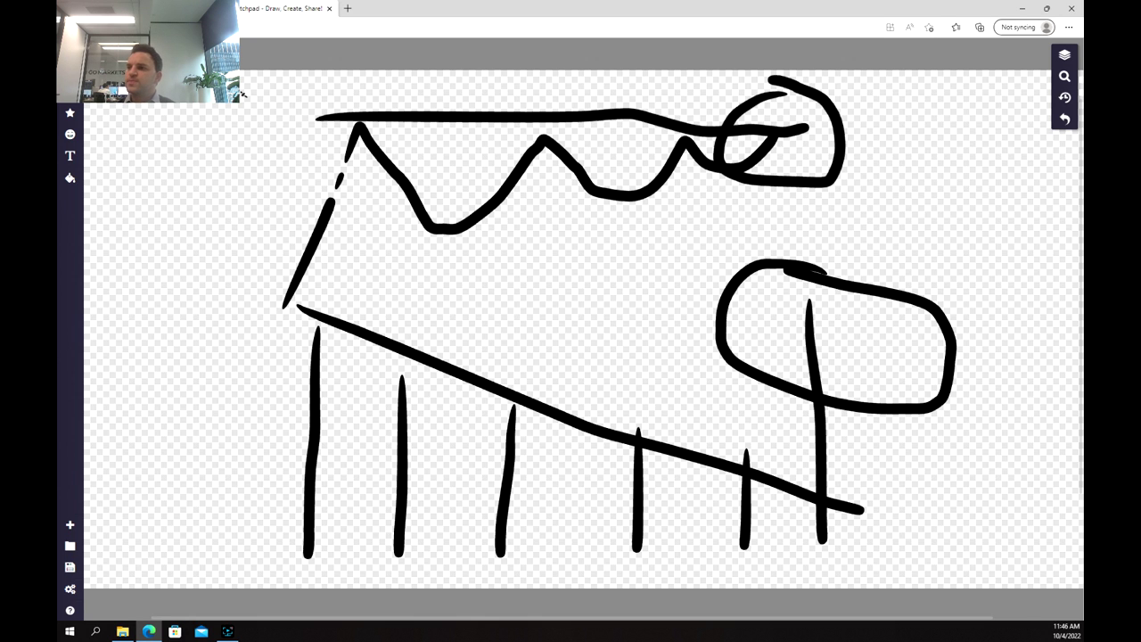
pyautogui.press('F5')
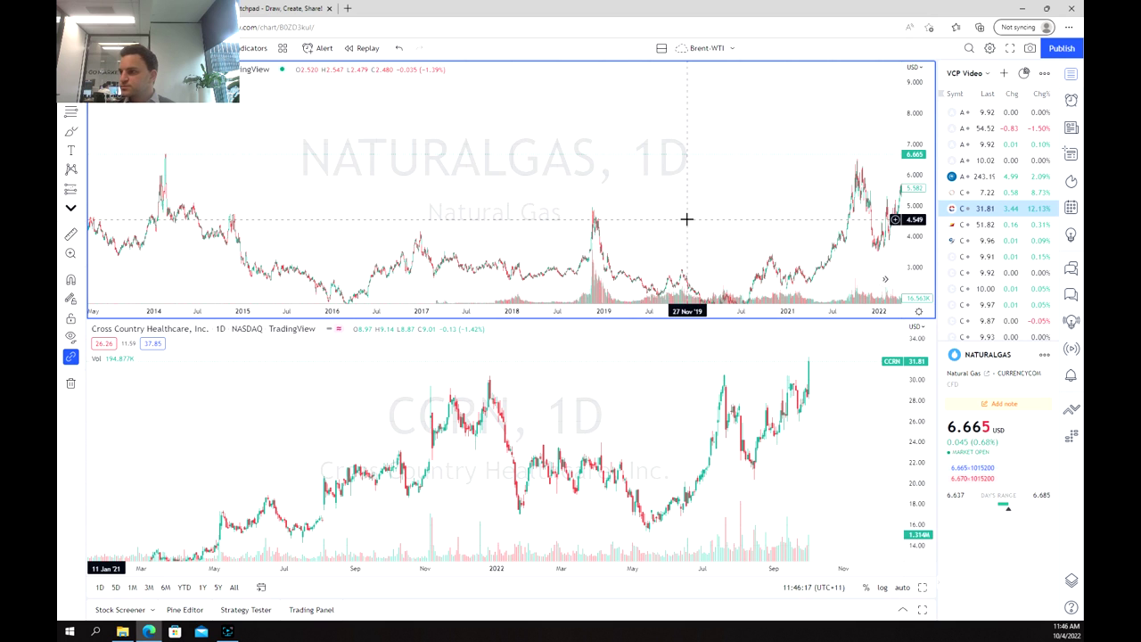
# Step: Show NATURALGAS alone, zoomed to 2018–2022 with the price scale compressed to about 1.5–11
pyautogui.scroll(-2, 692, 207)
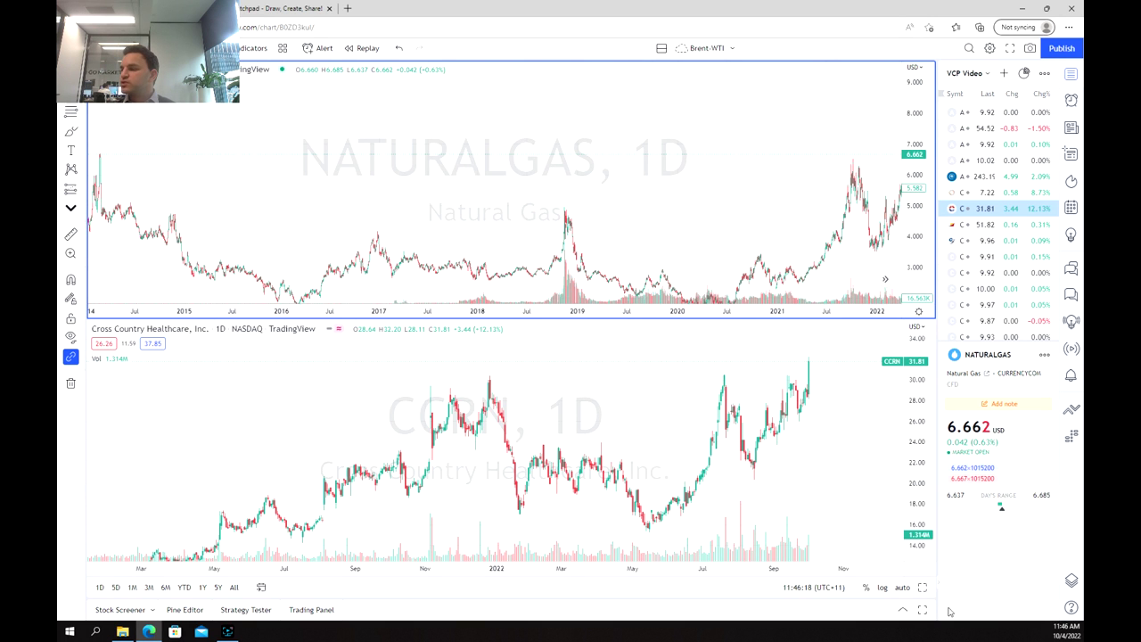
pyautogui.click(923, 589)
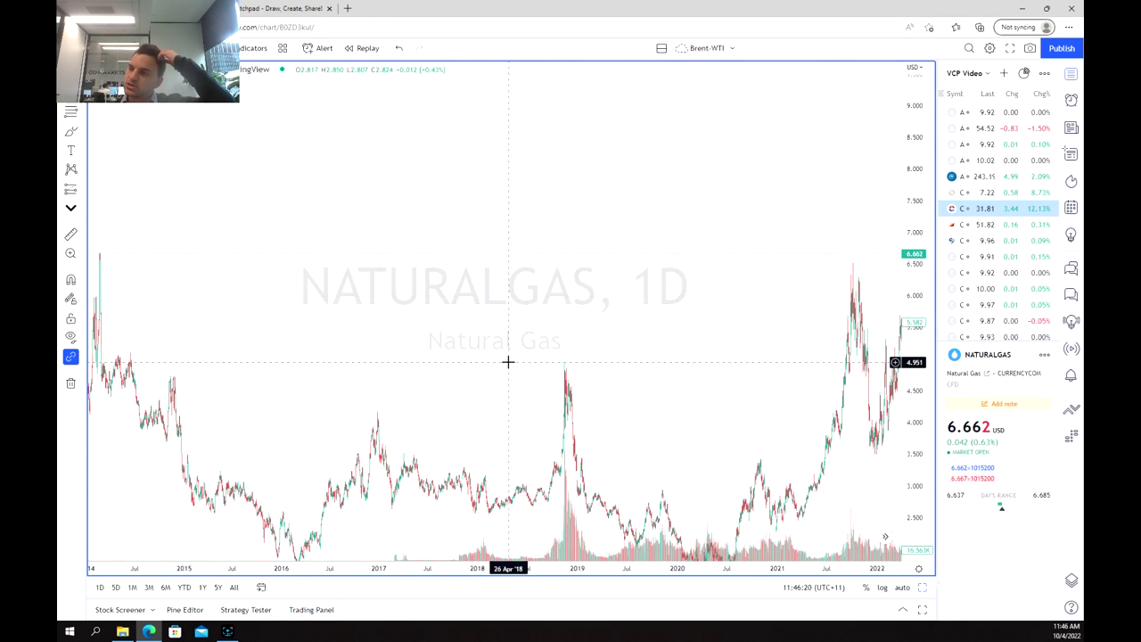
pyautogui.scroll(2, 511, 358)
pyautogui.scroll(3, 553, 408)
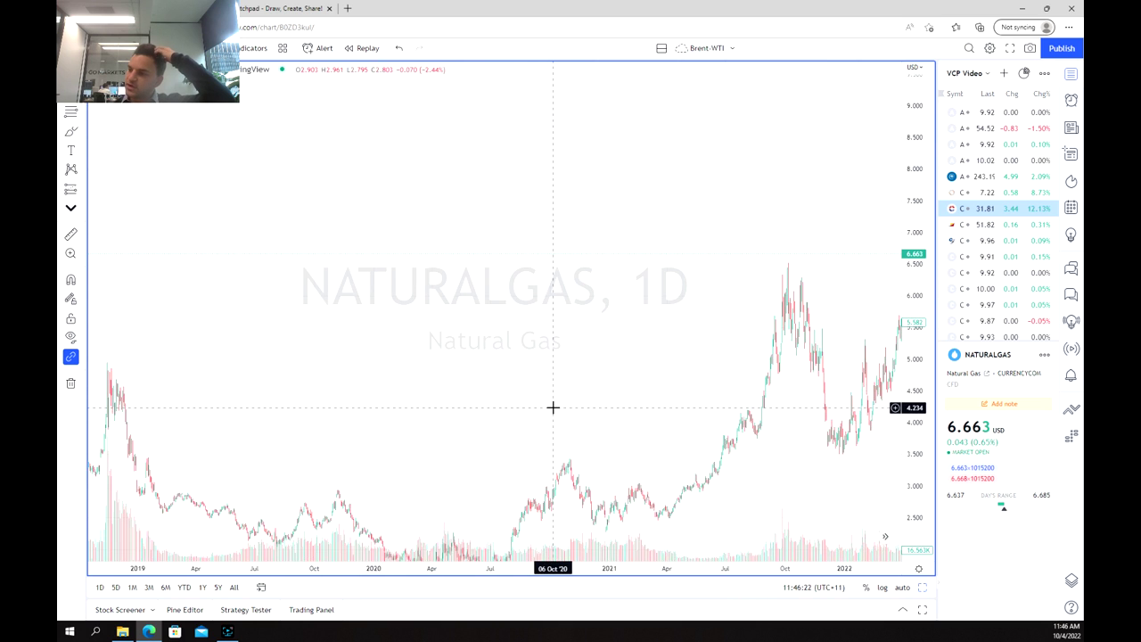
pyautogui.scroll(-2, 554, 407)
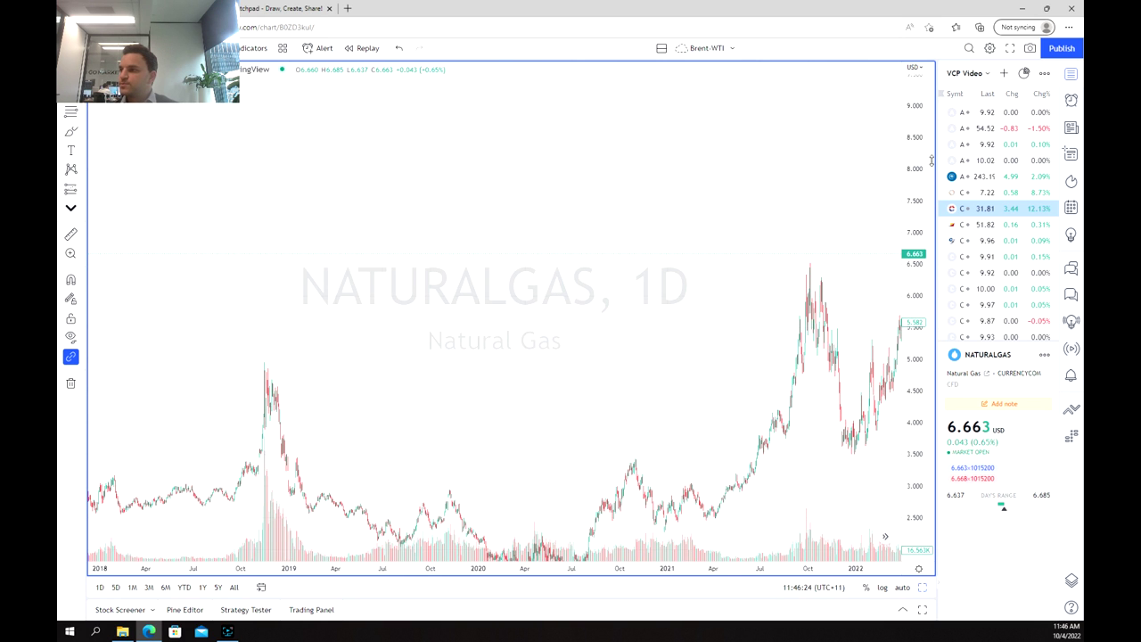
pyautogui.moveTo(923, 267); pyautogui.dragTo(922, 303)
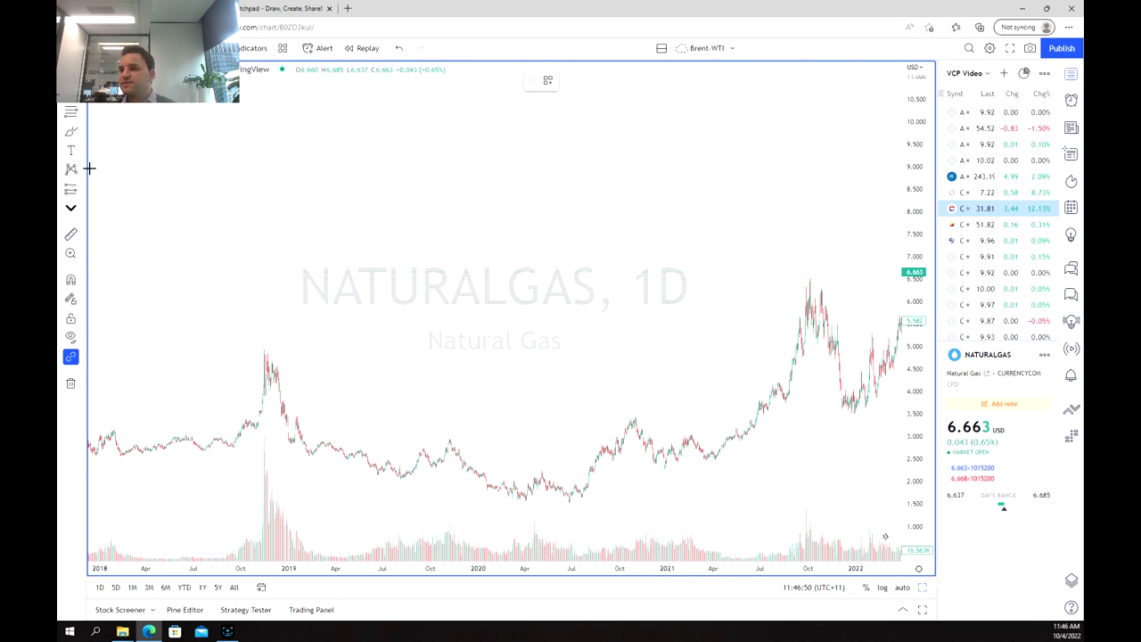
# Step: Place a horizontal level at about 3.462 on the NATURALGAS chart
pyautogui.click(71, 131)
pyautogui.click(603, 364)
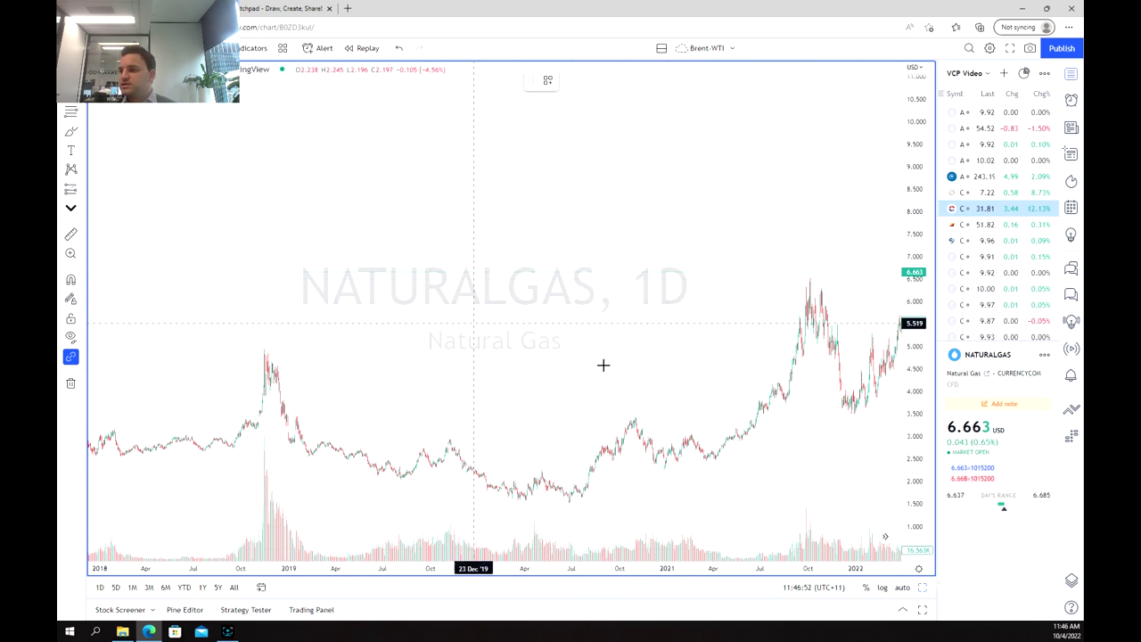
pyautogui.click(619, 415)
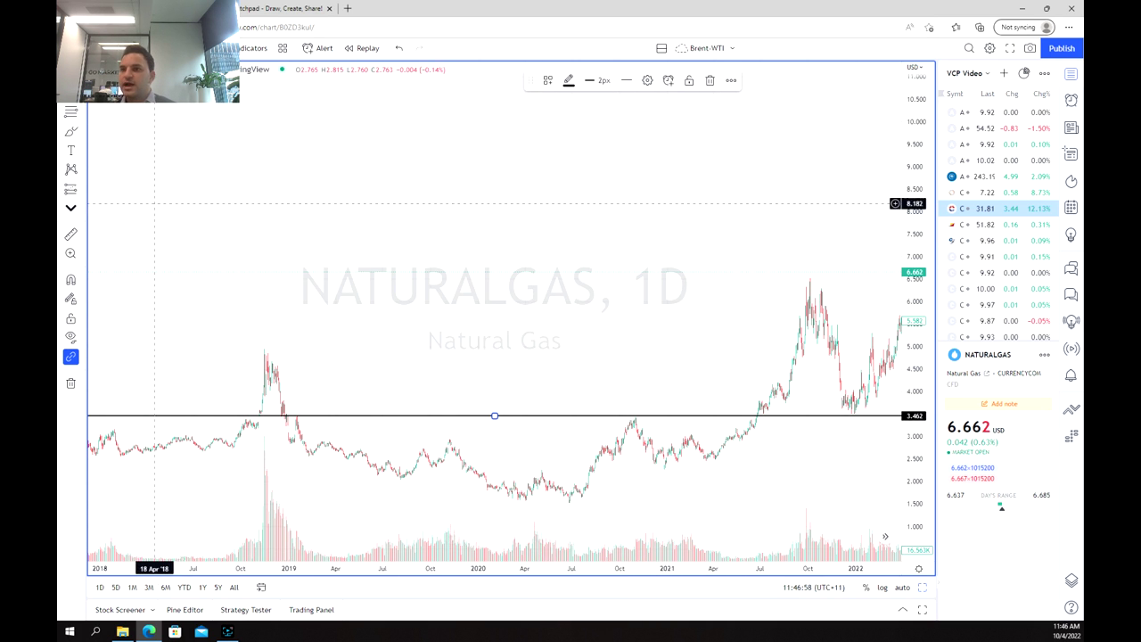
# Step: Draw a trend line from the mid-2020 low to the late-2020 high
pyautogui.click(70, 111)
pyautogui.click(112, 113)
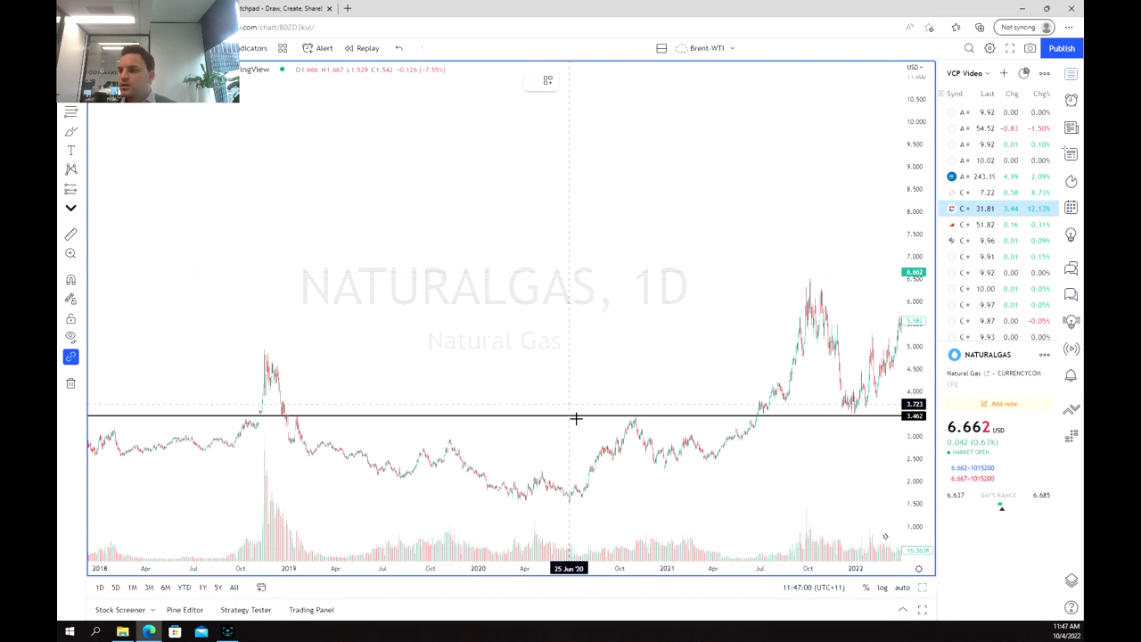
pyautogui.click(565, 509)
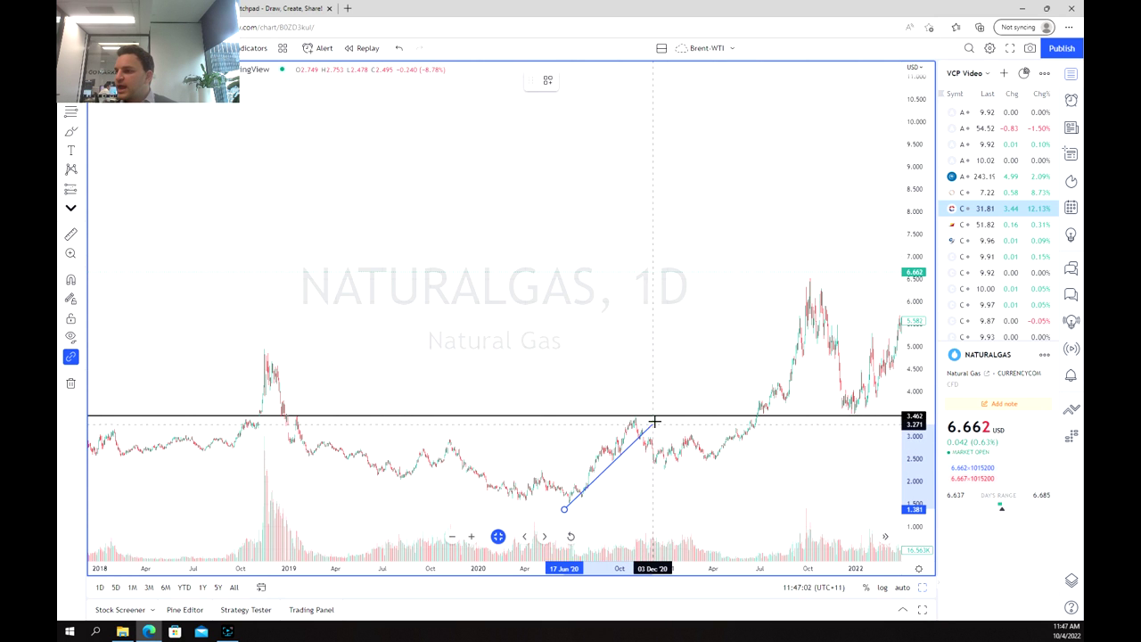
pyautogui.click(657, 418)
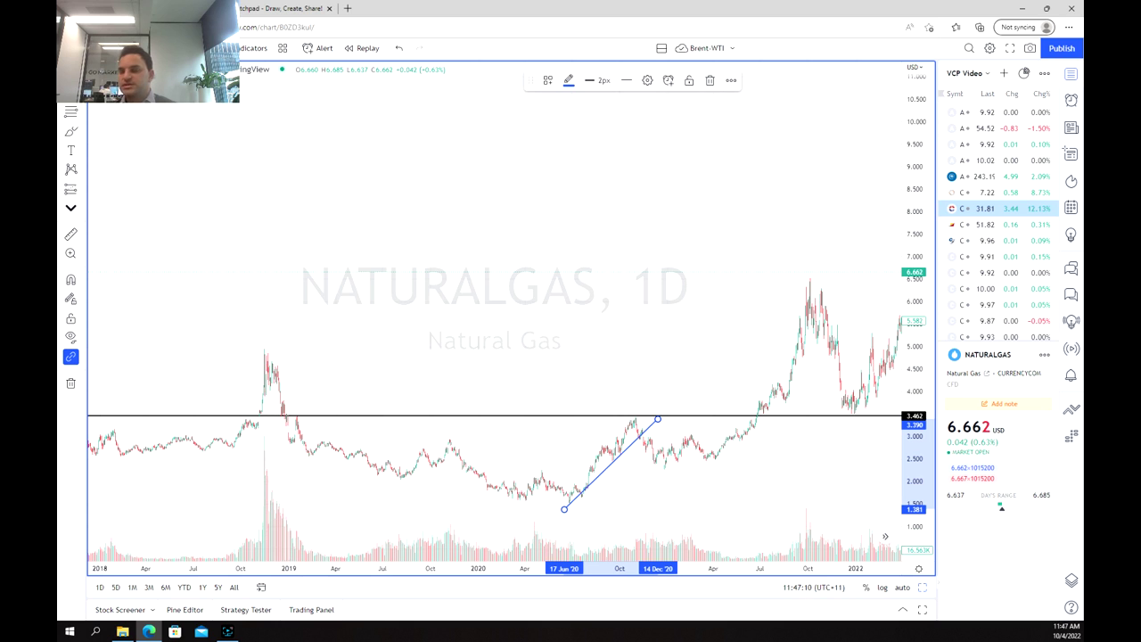
# Step: Place a second horizontal level at 2.296
pyautogui.click(81, 131)
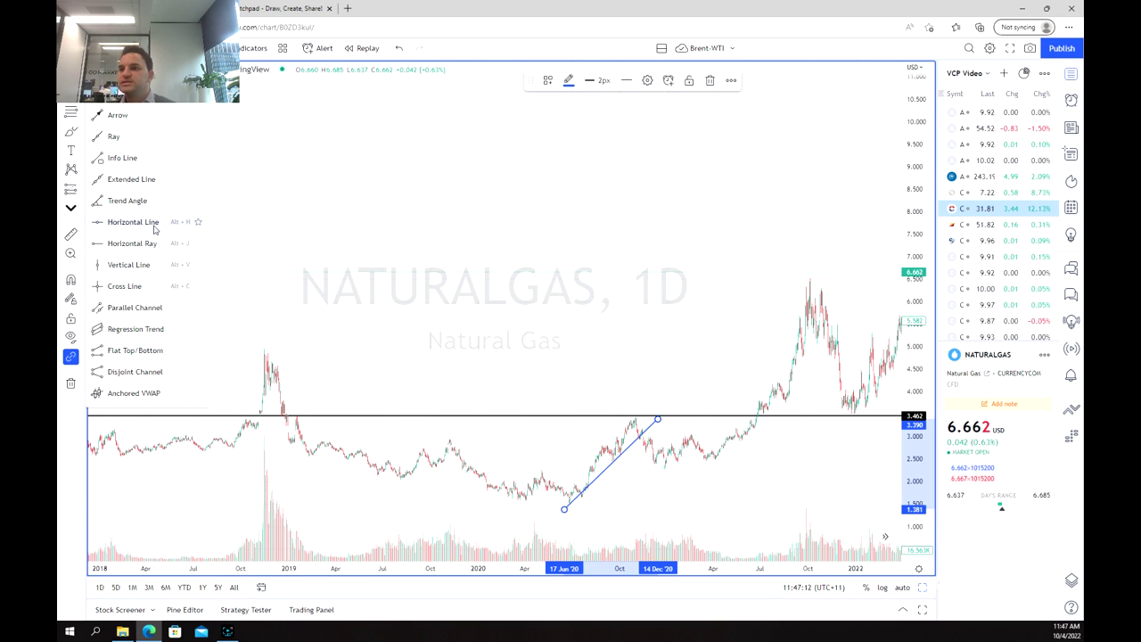
pyautogui.click(134, 222)
pyautogui.click(699, 467)
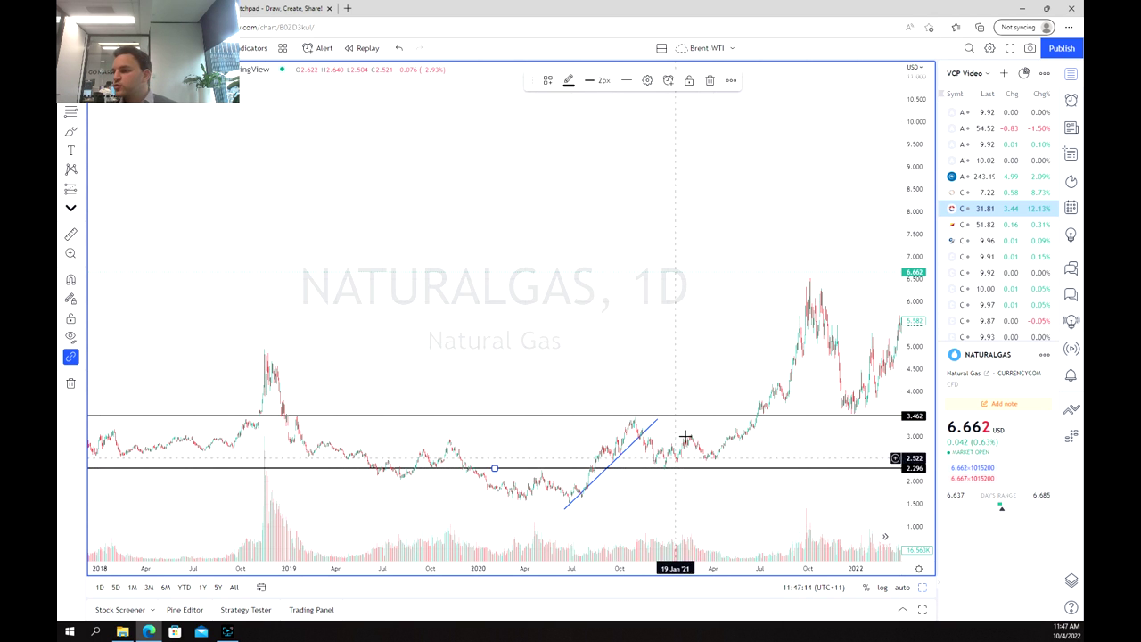
pyautogui.click(651, 454)
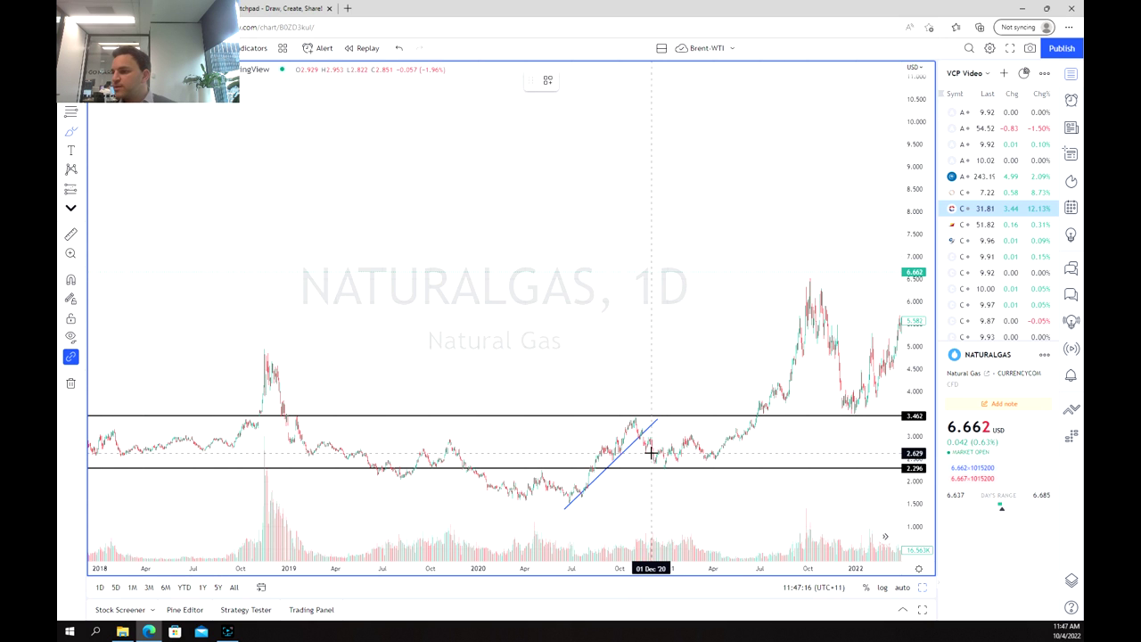
# Step: Brush an arc under the first 2021 dip and draw a falling trend line across the volume bars
pyautogui.moveTo(648, 456)
pyautogui.mouseDown()
pyautogui.moveTo(709, 464)
pyautogui.moveTo(772, 431)
pyautogui.mouseUp()
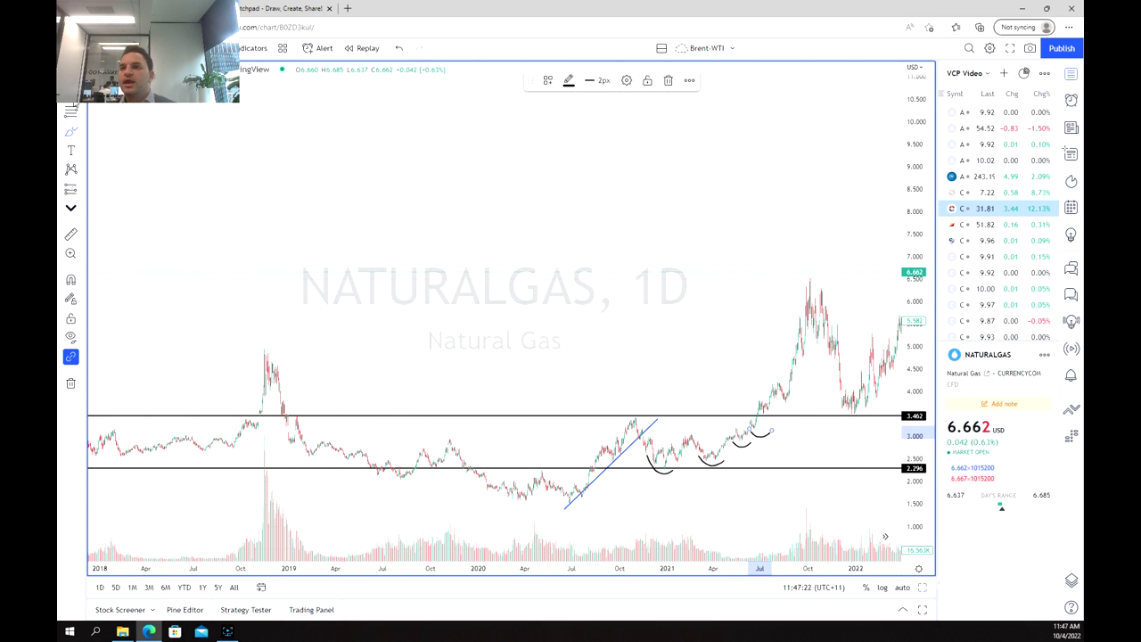
pyautogui.click(72, 132)
pyautogui.click(116, 112)
pyautogui.click(678, 524)
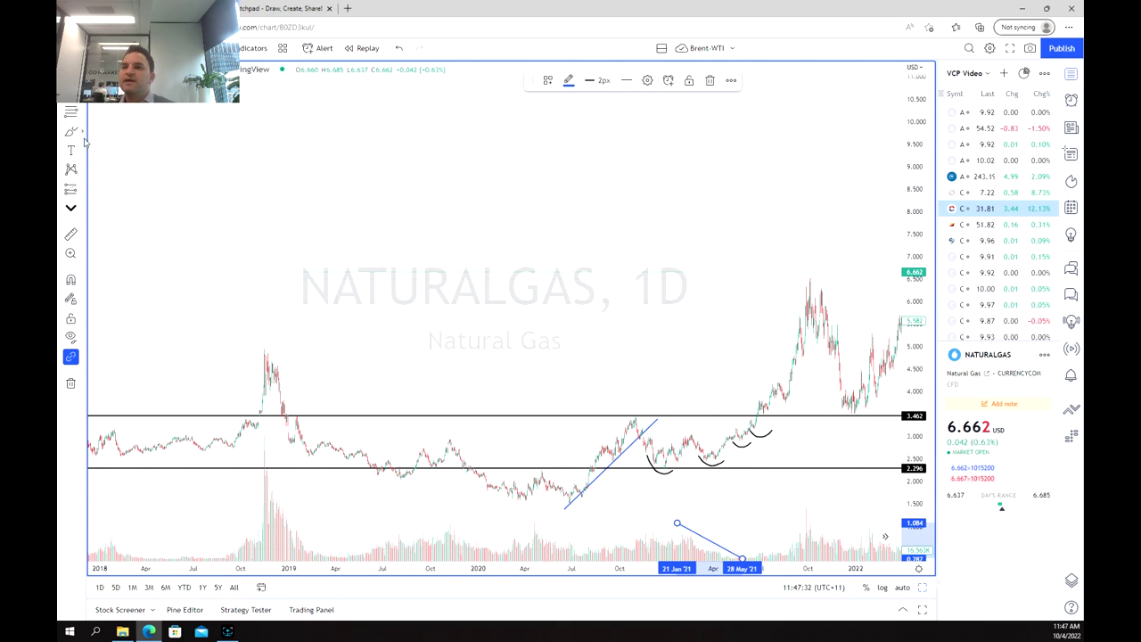
pyautogui.click(811, 536)
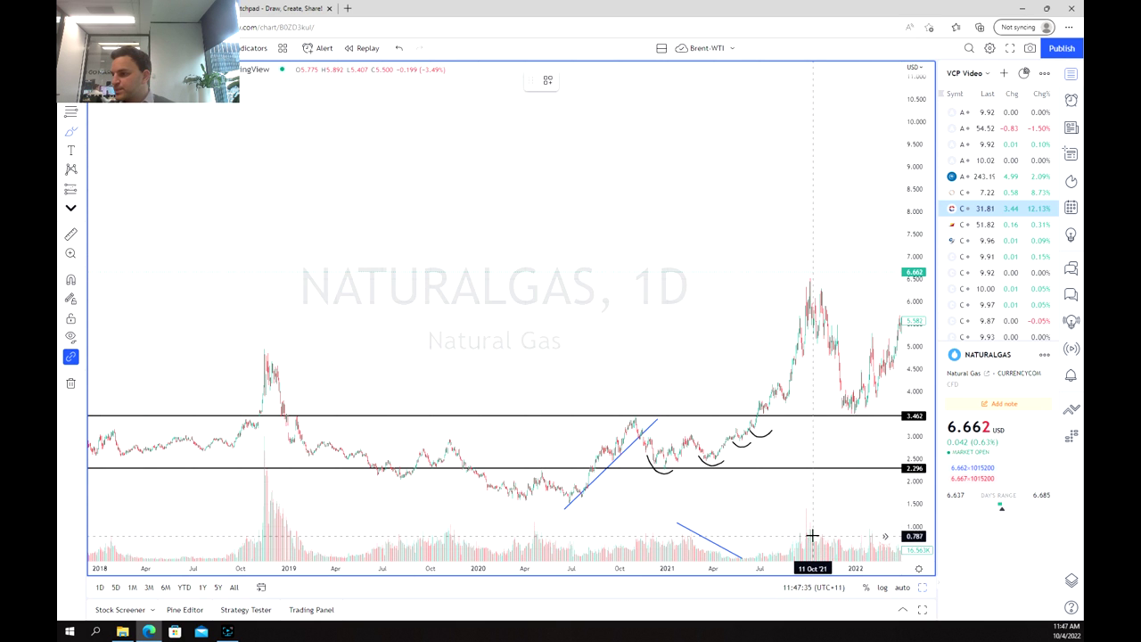
# Step: Circle the mid-2021 volume surge and the price breakout above 3.462
pyautogui.moveTo(815, 535)
pyautogui.mouseDown()
pyautogui.moveTo(773, 516)
pyautogui.moveTo(813, 535)
pyautogui.mouseUp()
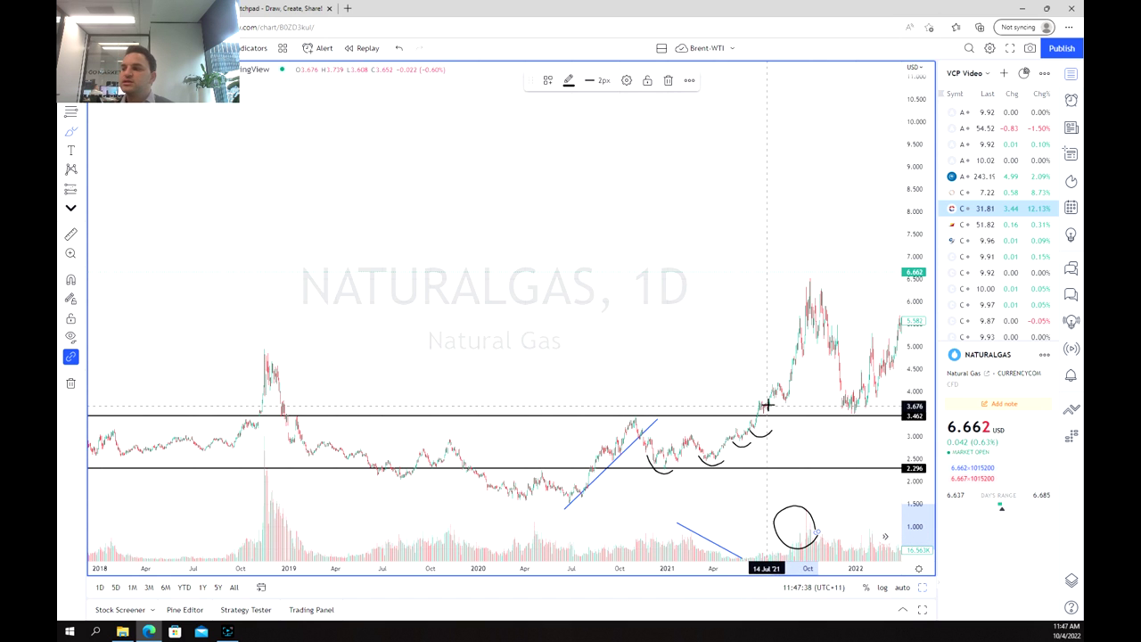
pyautogui.moveTo(732, 400); pyautogui.dragTo(774, 407)
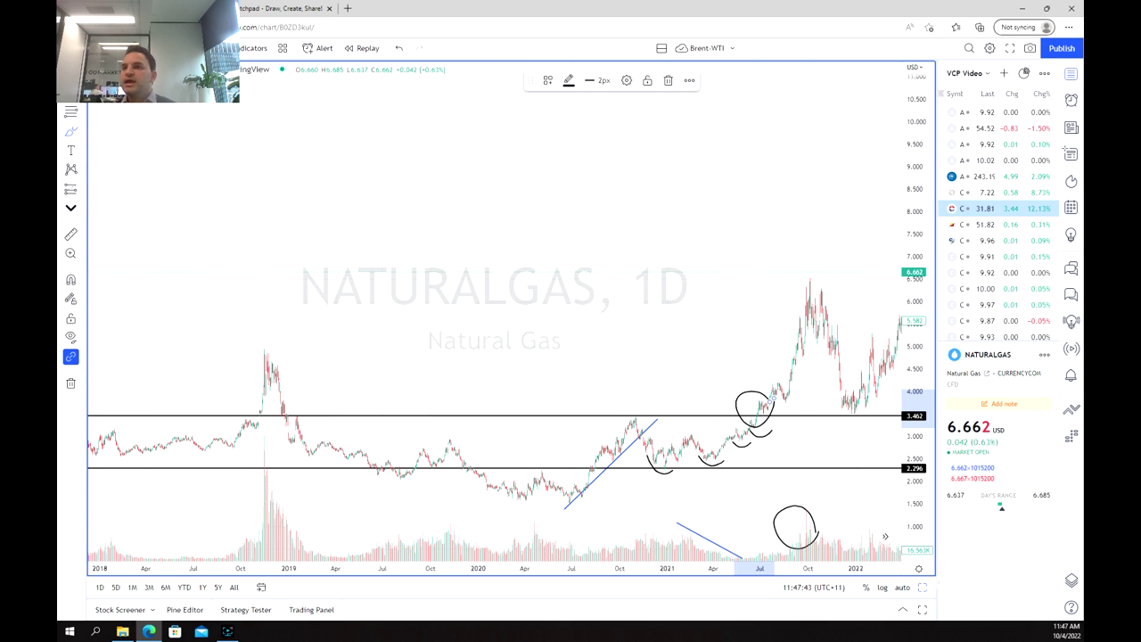
pyautogui.rightClick(645, 348)
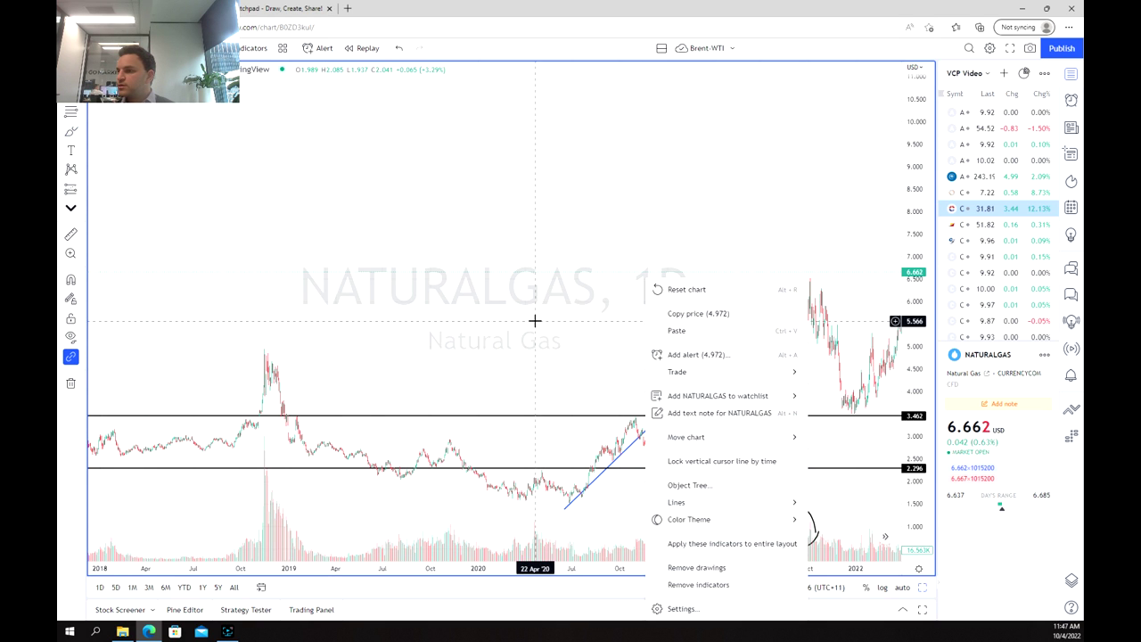
# Step: Delete the volume circle, volume trend line and rising trend line, and erase the breakout circle
pyautogui.click(527, 255)
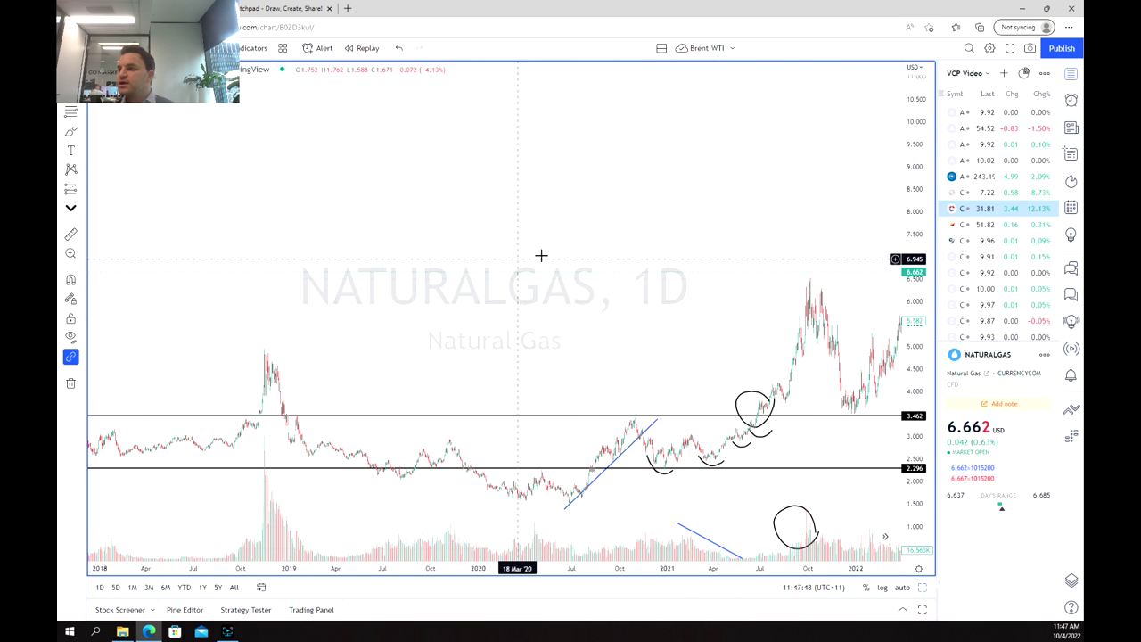
pyautogui.moveTo(402, 247); pyautogui.dragTo(535, 232)
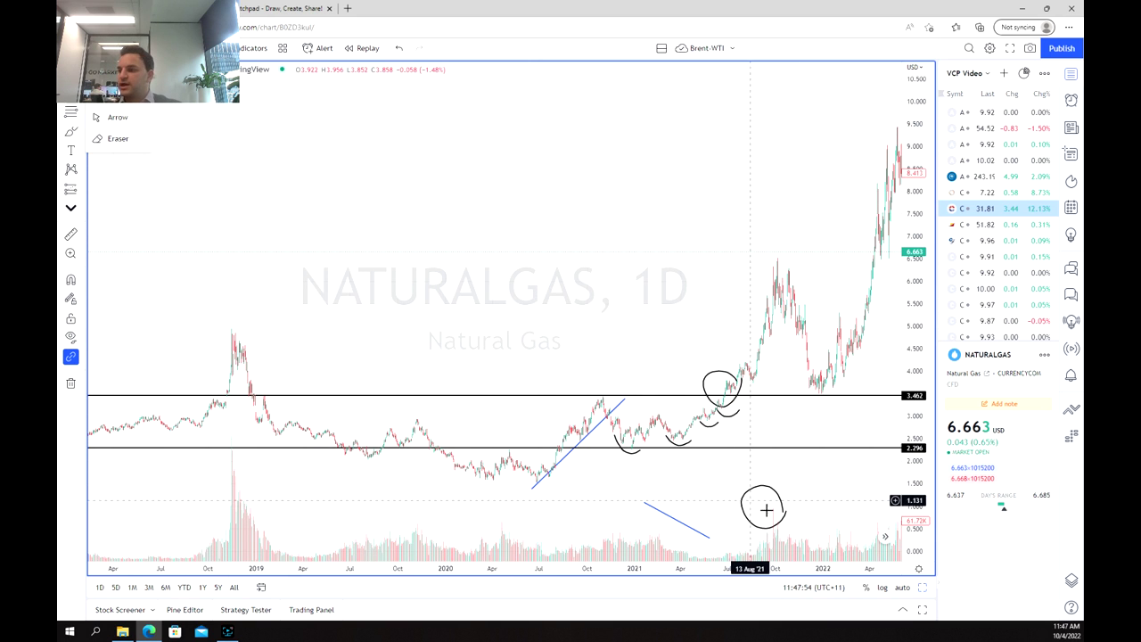
pyautogui.click(749, 495)
pyautogui.press('Delete')
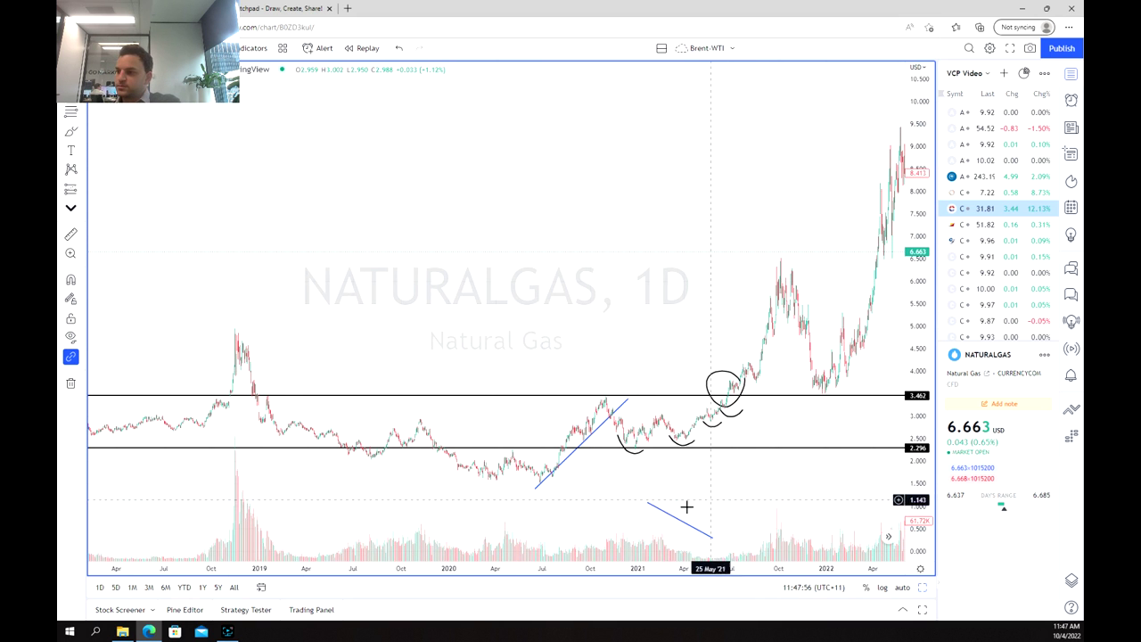
pyautogui.click(677, 521)
pyautogui.press('Delete')
pyautogui.click(596, 426)
pyautogui.press('Delete')
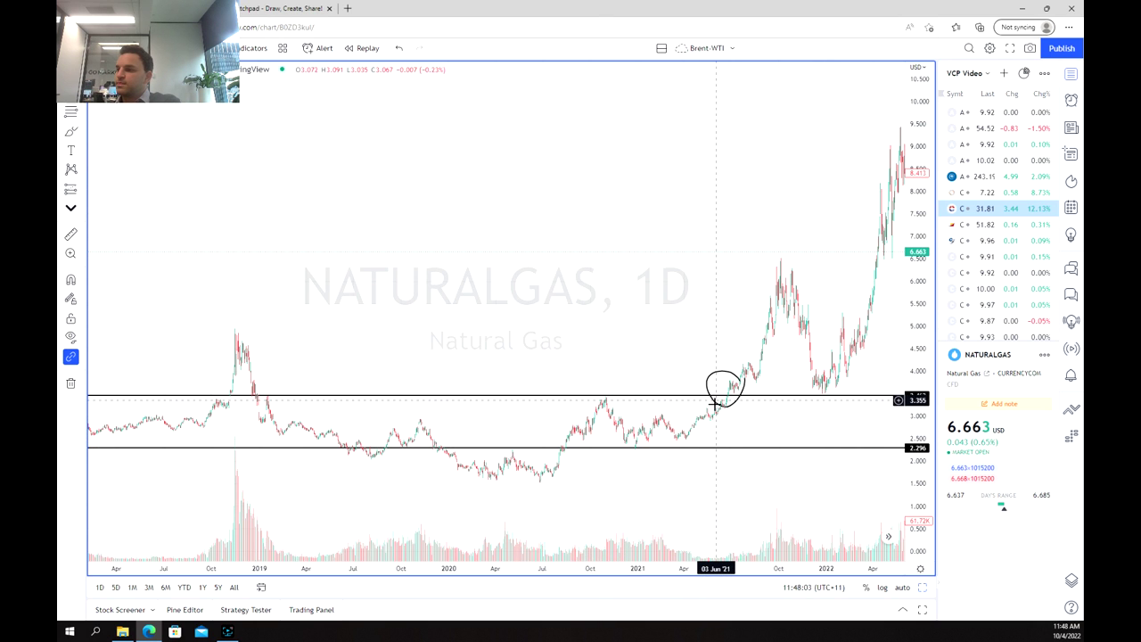
pyautogui.moveTo(759, 469)
pyautogui.mouseDown()
pyautogui.moveTo(731, 472)
pyautogui.moveTo(742, 471)
pyautogui.mouseUp()
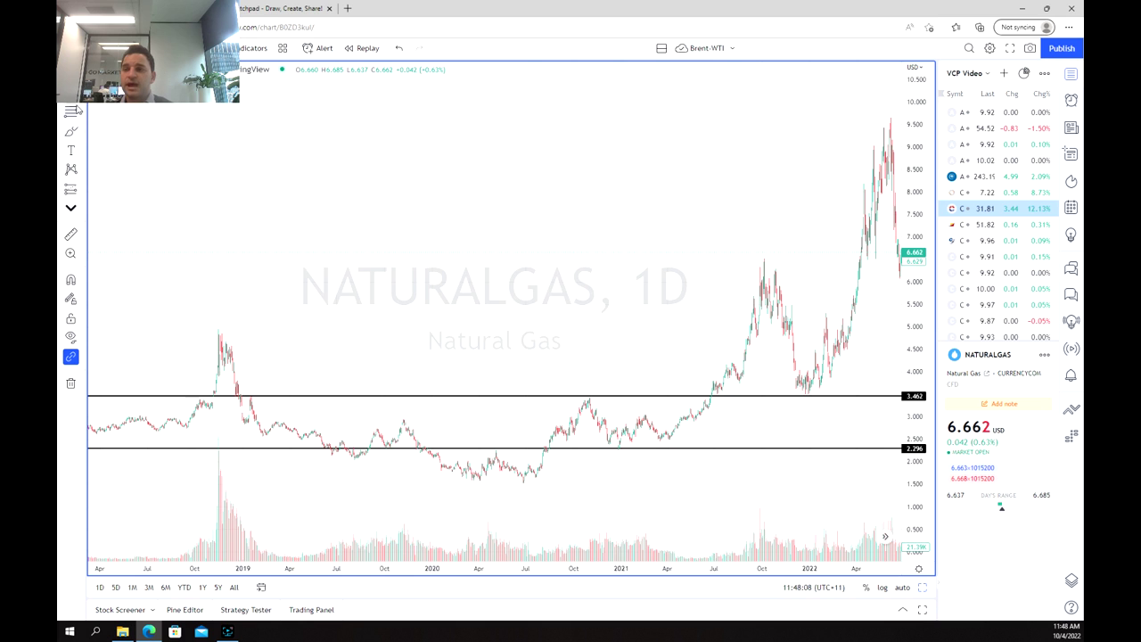
# Step: Zoom into May 2021–June 2022 and brush an arc under the late-January 2022 dip
pyautogui.moveTo(798, 499); pyautogui.dragTo(759, 491)
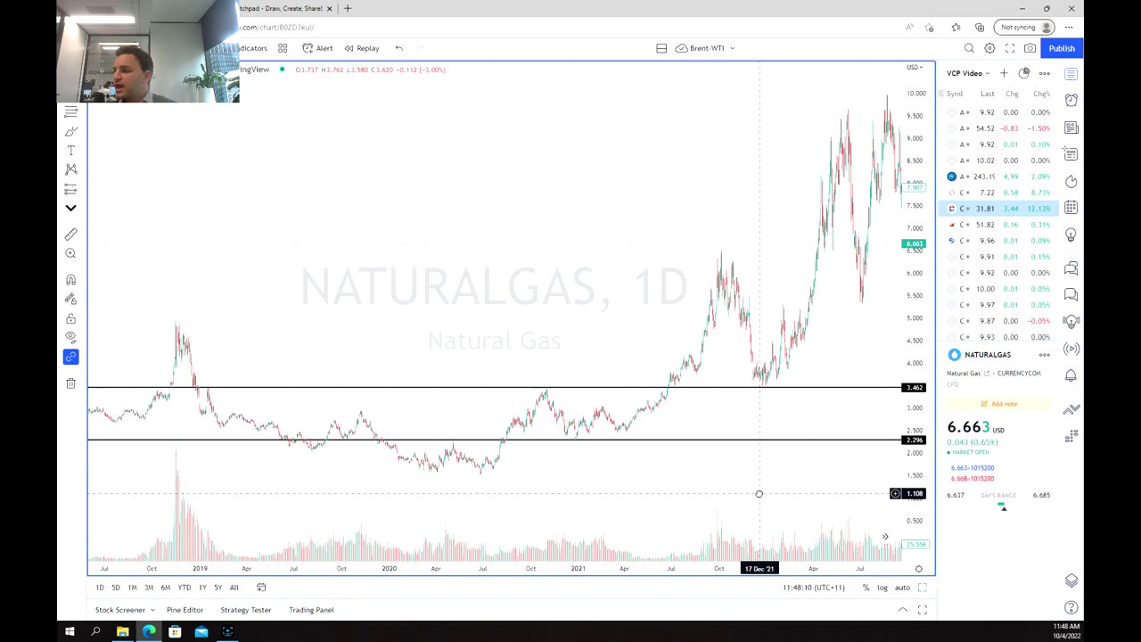
pyautogui.scroll(5, 795, 360)
pyautogui.moveTo(795, 359); pyautogui.dragTo(214, 124)
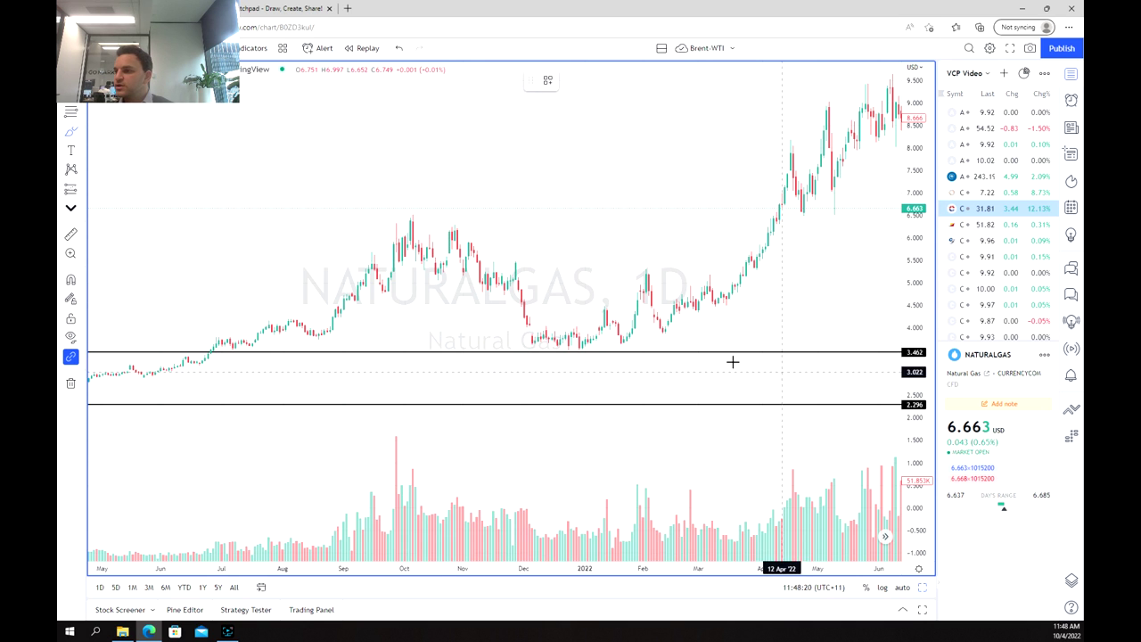
pyautogui.moveTo(617, 340)
pyautogui.mouseDown()
pyautogui.moveTo(617, 354)
pyautogui.moveTo(747, 309)
pyautogui.mouseUp()
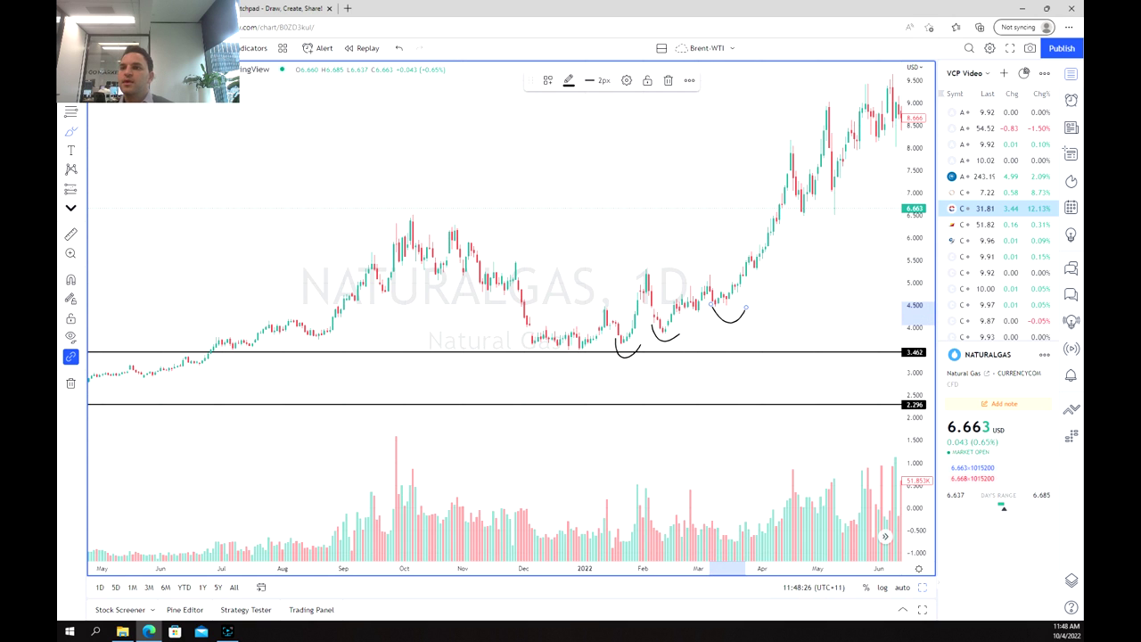
# Step: Place a horizontal level at 5.316
pyautogui.click(79, 132)
pyautogui.click(148, 223)
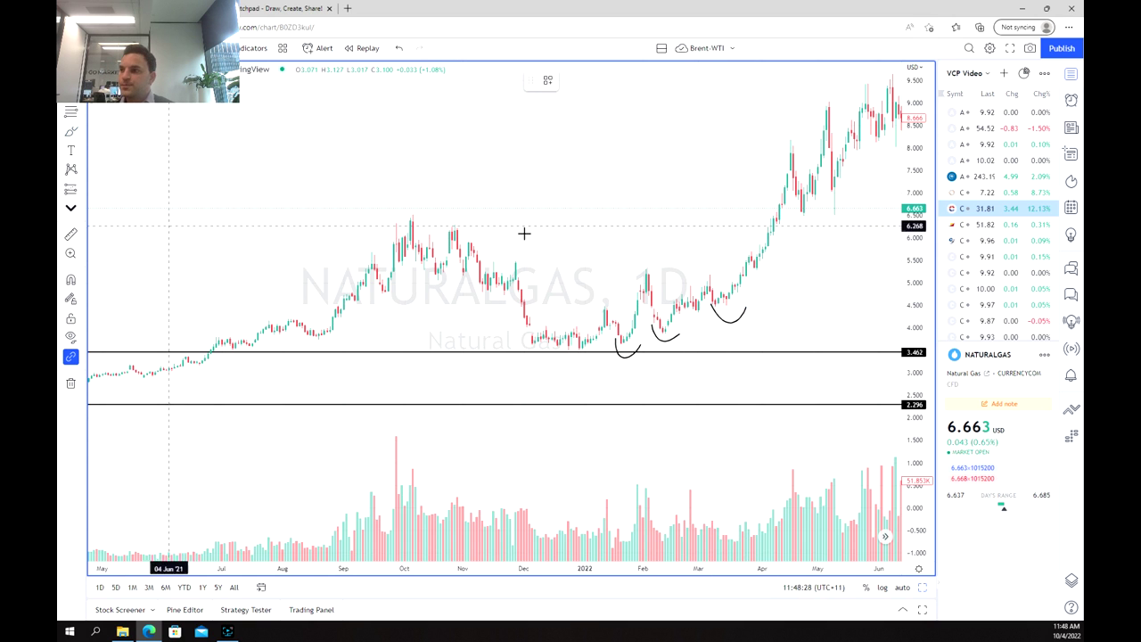
pyautogui.click(589, 268)
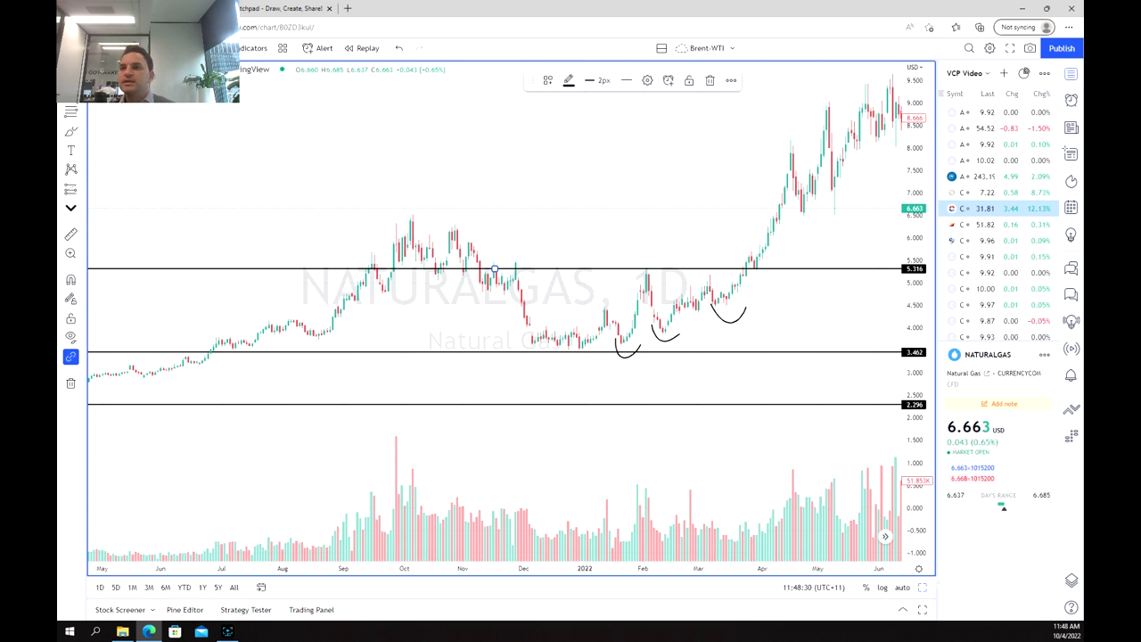
# Step: Draw a falling volume trend line from the late-January to late-March 2022 peaks
pyautogui.click(71, 132)
pyautogui.click(696, 454)
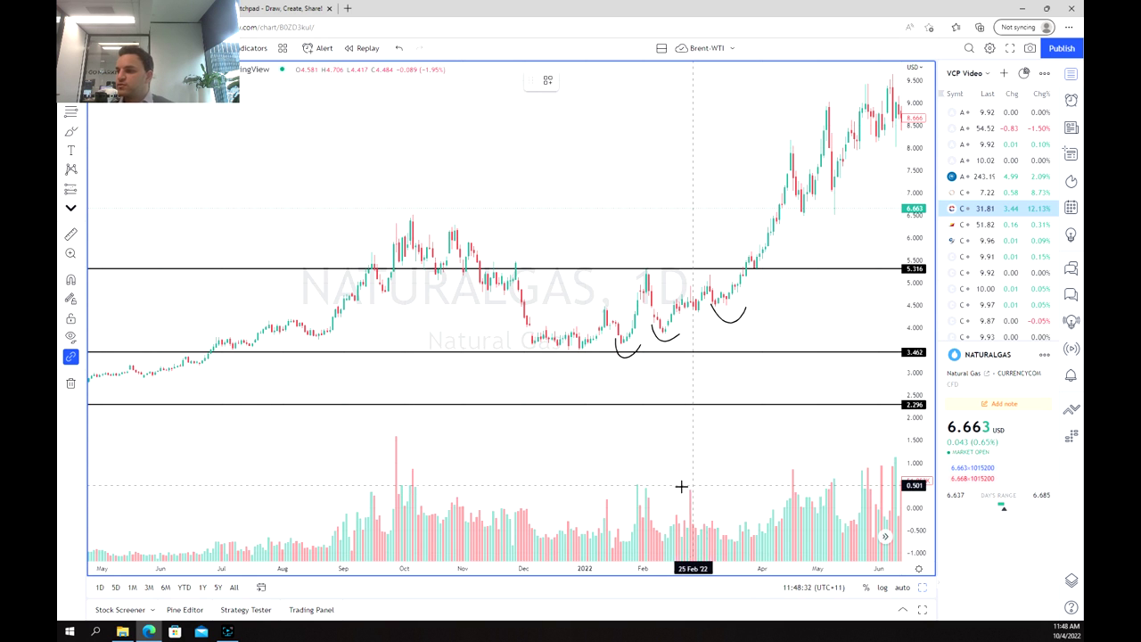
pyautogui.click(640, 482)
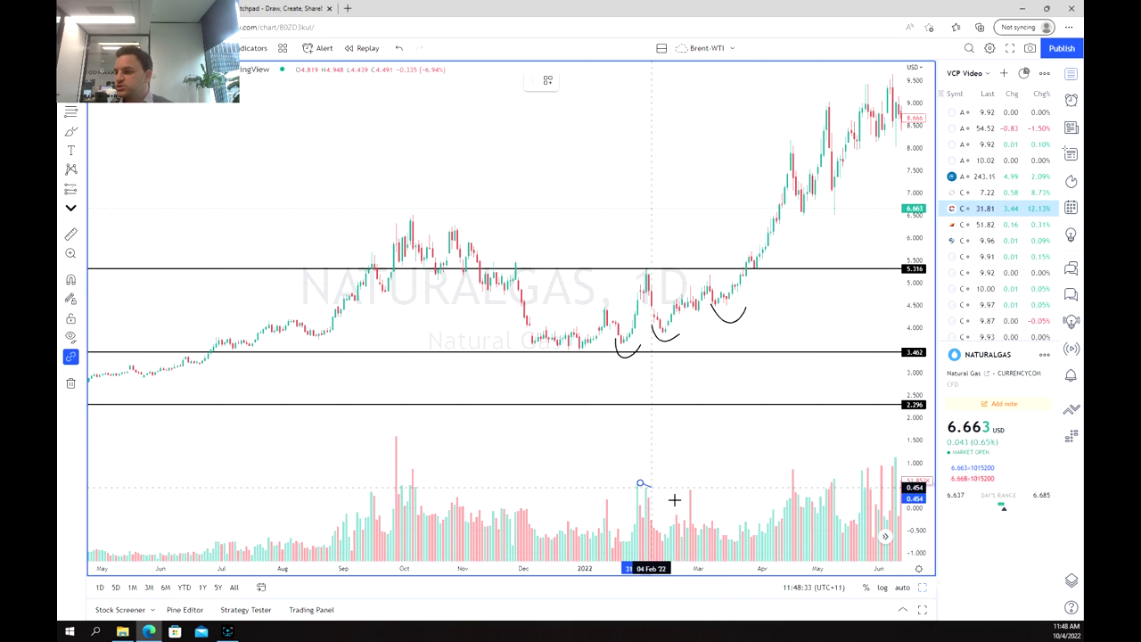
pyautogui.click(754, 535)
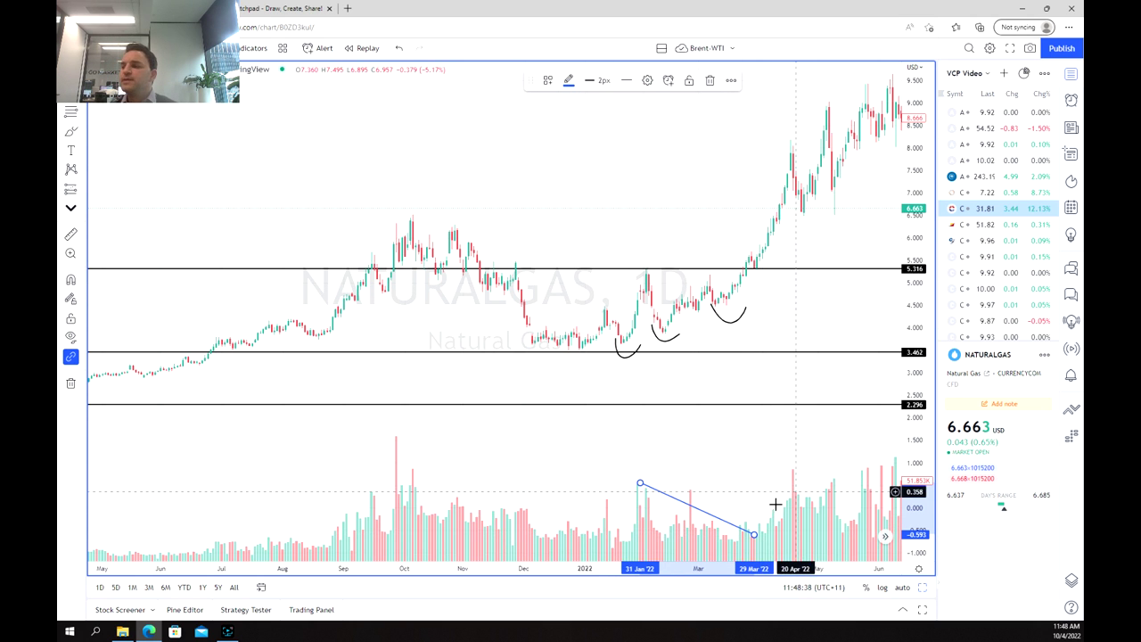
# Step: Circle the April volume bars and restore the two-chart layout with CCRN
pyautogui.click(750, 441)
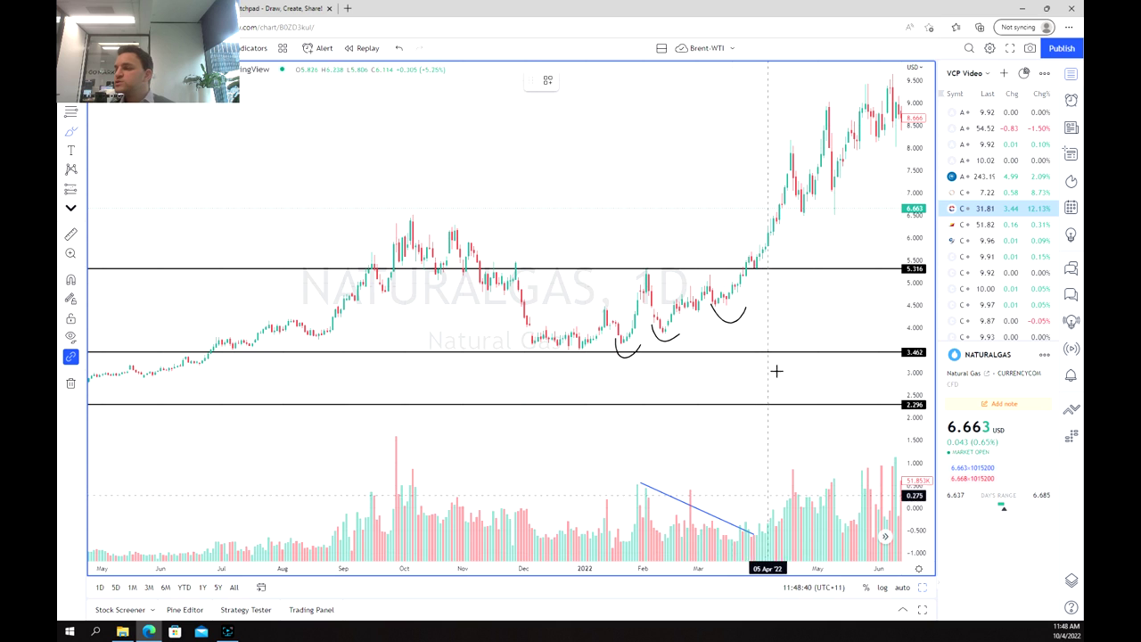
pyautogui.moveTo(768, 507)
pyautogui.mouseDown()
pyautogui.moveTo(759, 531)
pyautogui.moveTo(776, 517)
pyautogui.mouseUp()
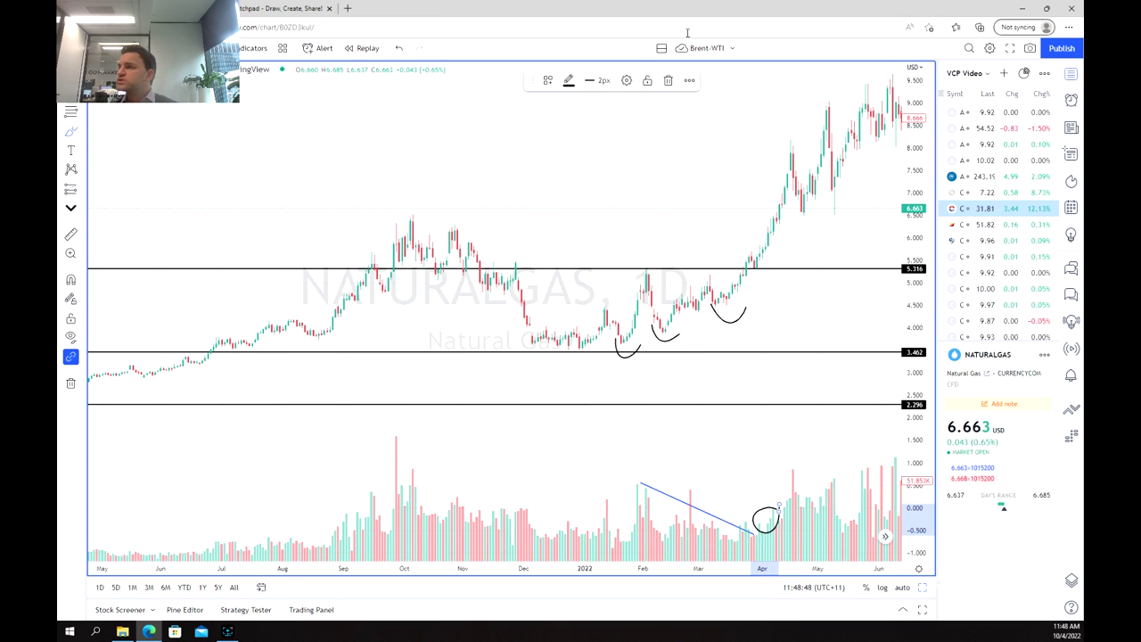
pyautogui.click(921, 591)
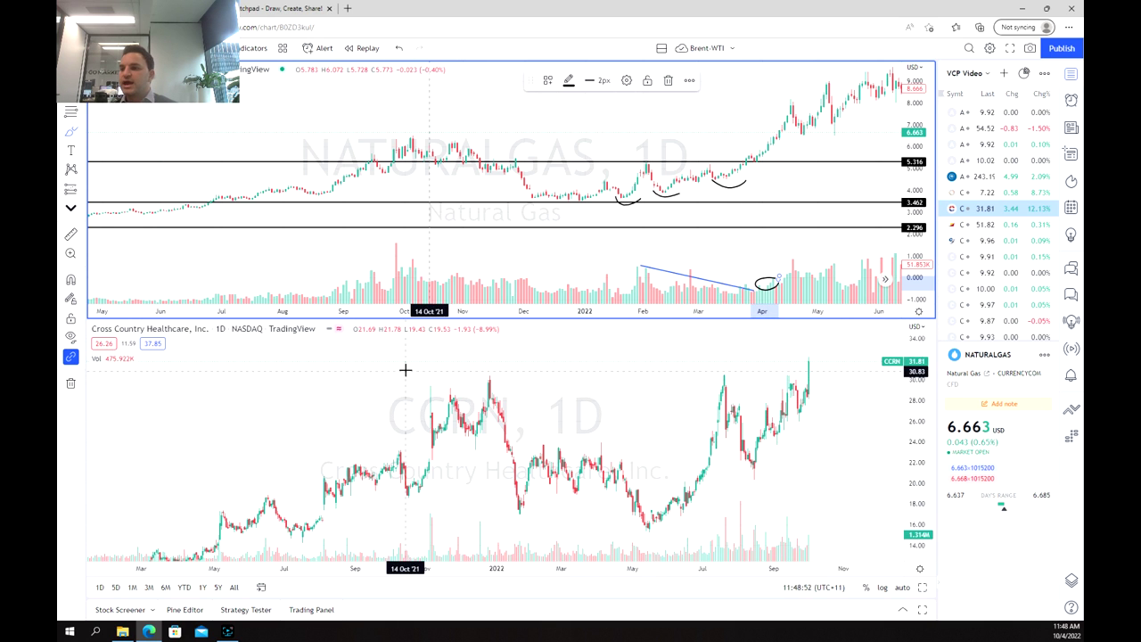
# Step: Expand CCRN to fill the view, zoom out to 2019–2023, compress prices, and brush a wavy curve above
pyautogui.click(615, 431)
pyautogui.click(660, 428)
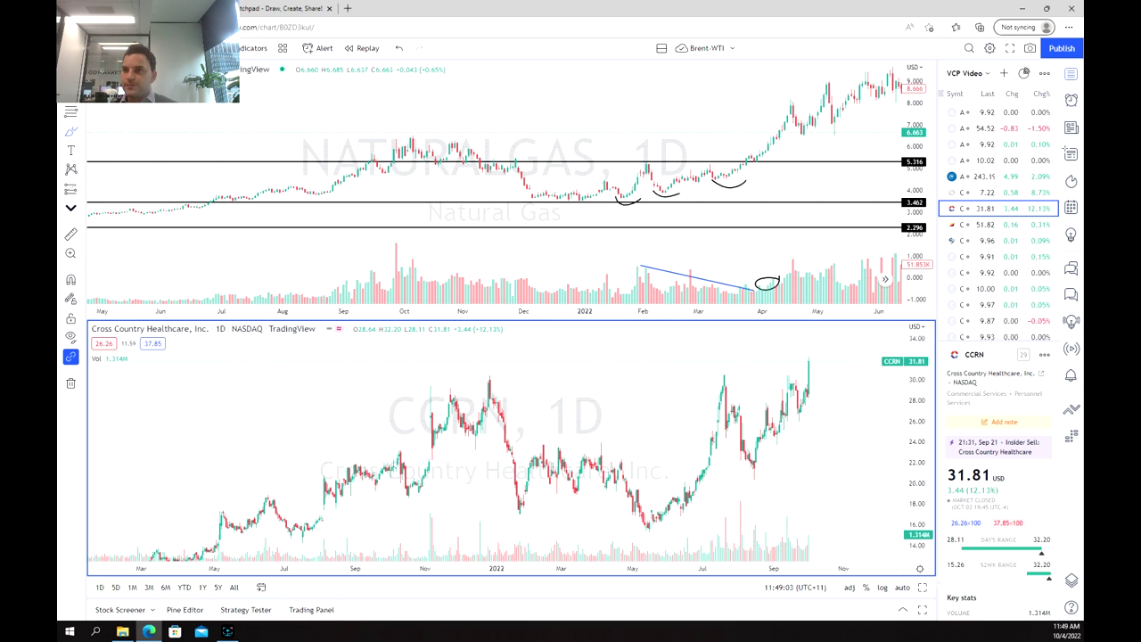
pyautogui.click(924, 587)
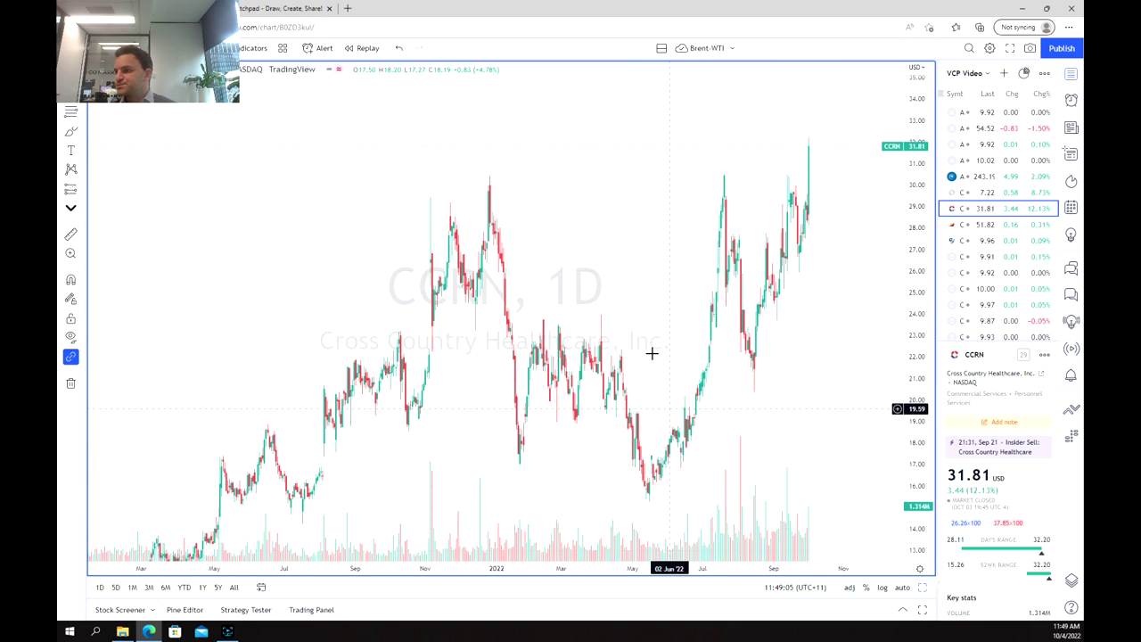
pyautogui.scroll(5, 770, 315)
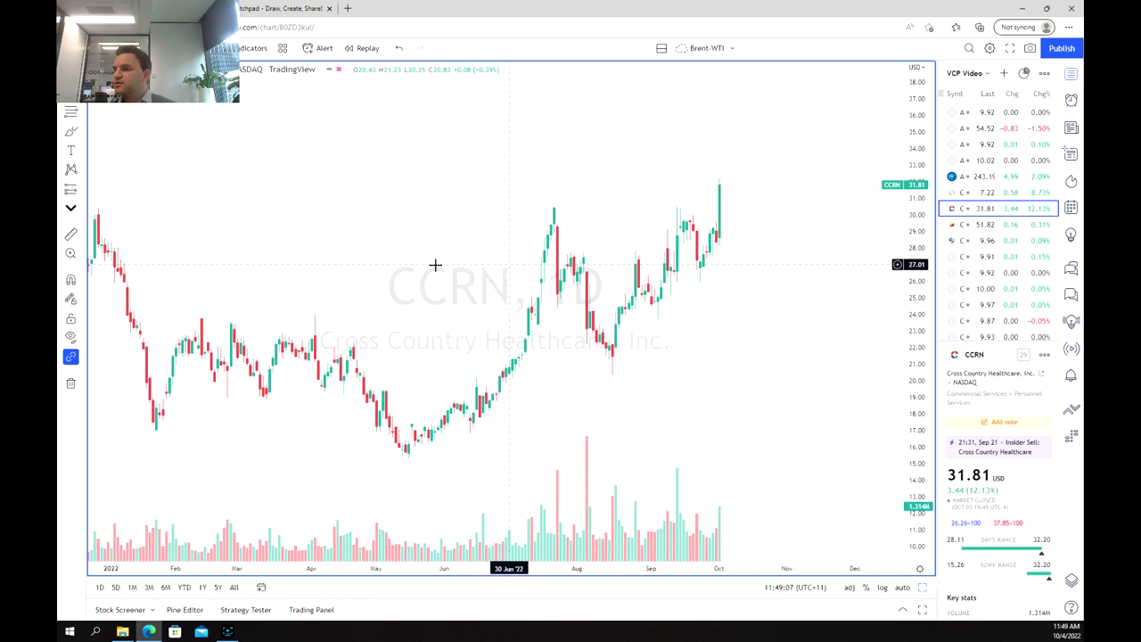
pyautogui.moveTo(476, 266); pyautogui.dragTo(666, 270)
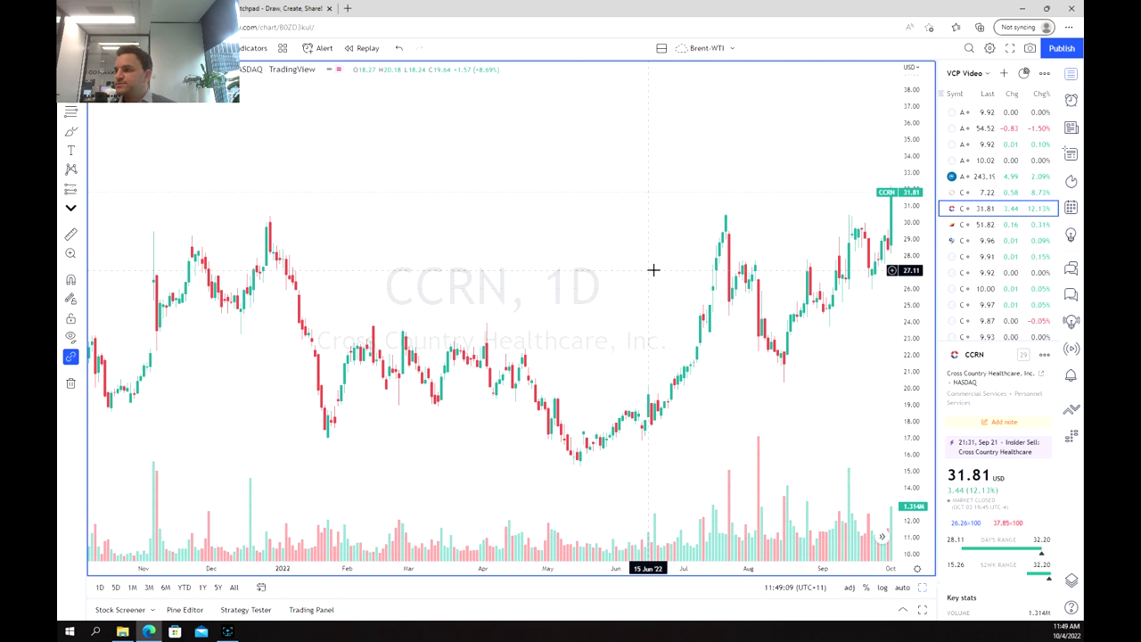
pyautogui.moveTo(623, 264); pyautogui.dragTo(629, 262)
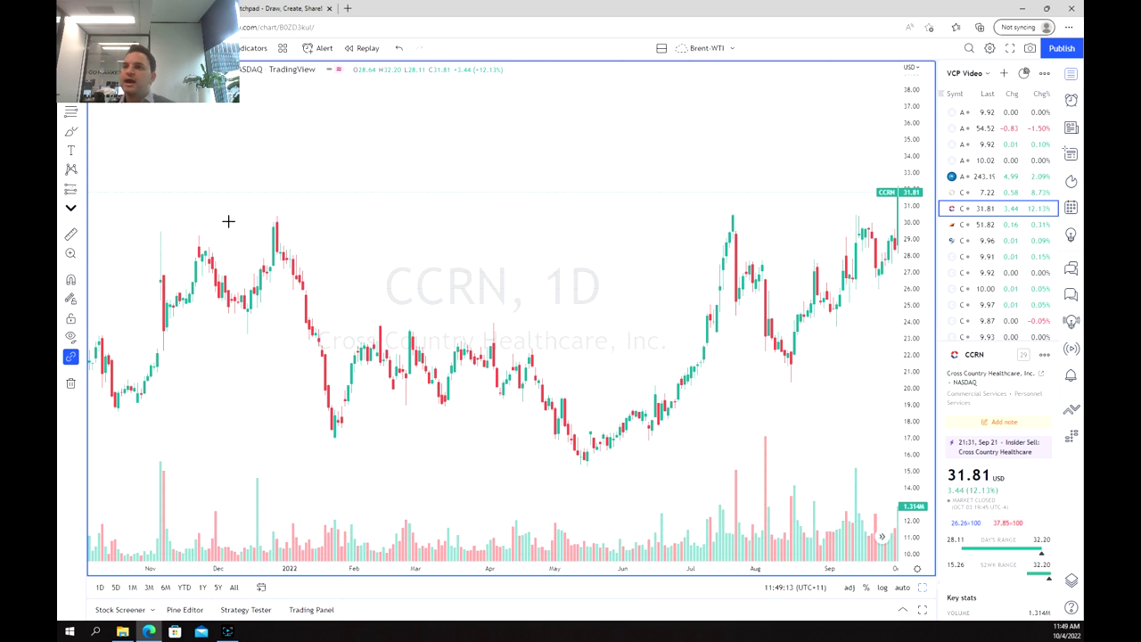
pyautogui.scroll(-5, 565, 326)
pyautogui.scroll(-5, 708, 469)
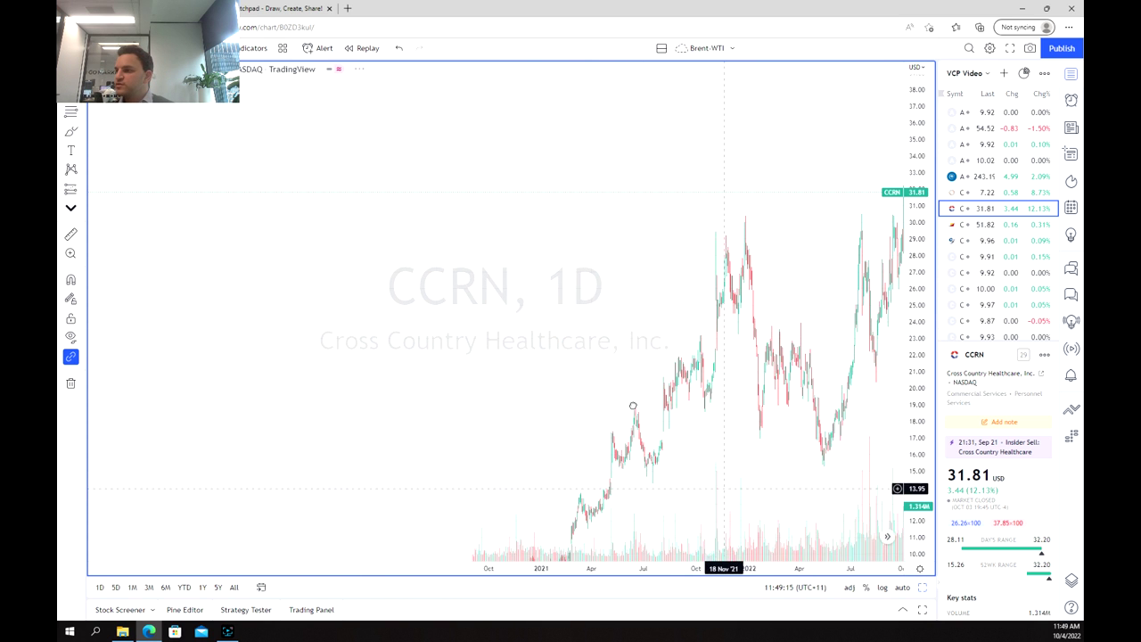
pyautogui.moveTo(914, 260); pyautogui.dragTo(911, 321)
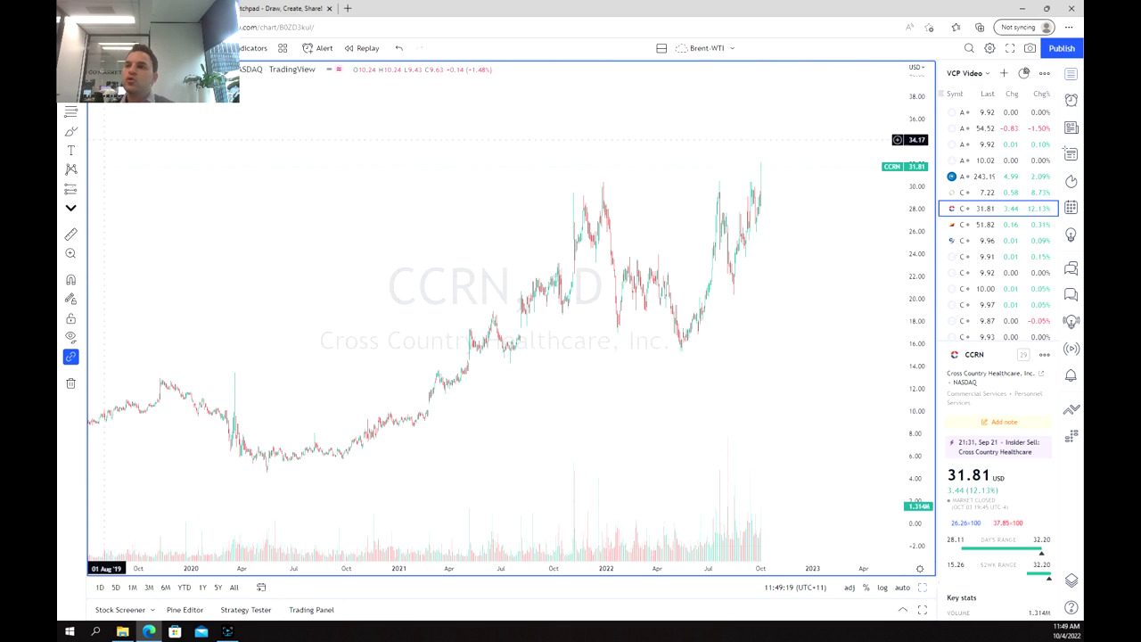
pyautogui.moveTo(194, 302)
pyautogui.mouseDown()
pyautogui.moveTo(227, 222)
pyautogui.moveTo(277, 276)
pyautogui.moveTo(374, 235)
pyautogui.mouseUp()
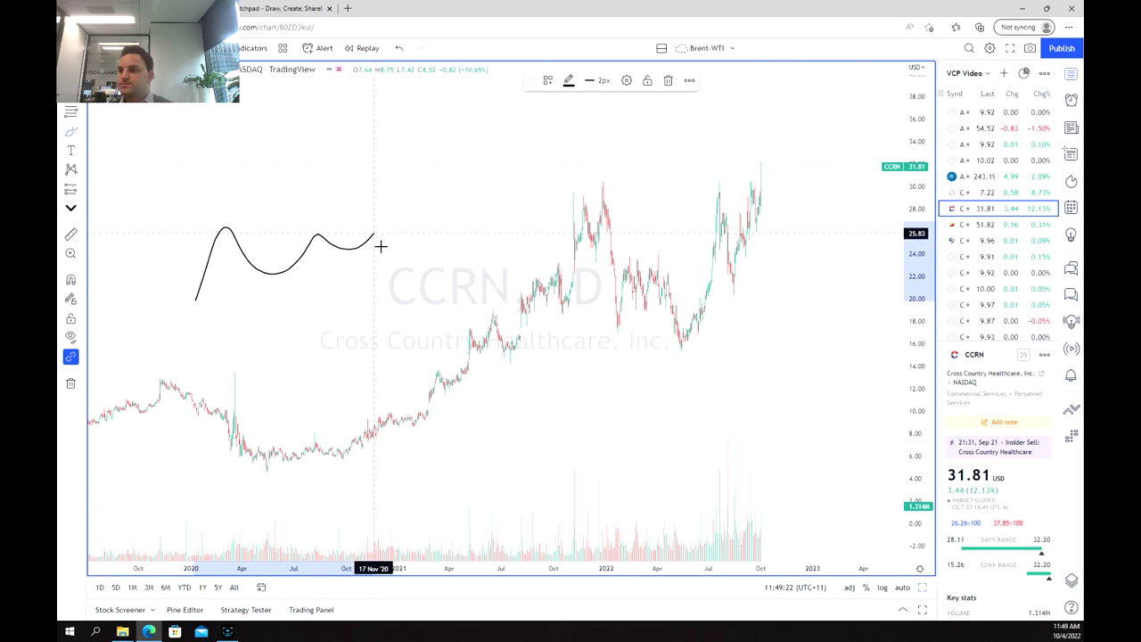
# Step: Remove the wavy and redrawn base sketches from CCRN and zoom in on 2021–2022
pyautogui.click(668, 81)
pyautogui.moveTo(123, 311)
pyautogui.mouseDown()
pyautogui.moveTo(173, 255)
pyautogui.moveTo(263, 291)
pyautogui.moveTo(348, 256)
pyautogui.moveTo(388, 260)
pyautogui.moveTo(375, 267)
pyautogui.mouseUp()
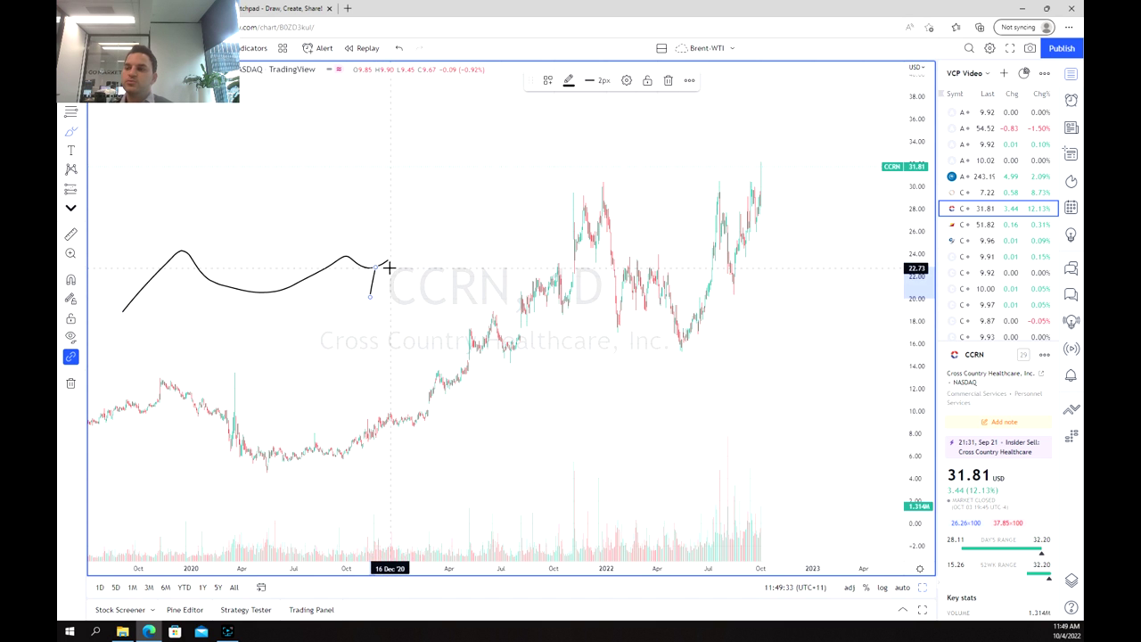
pyautogui.click(670, 80)
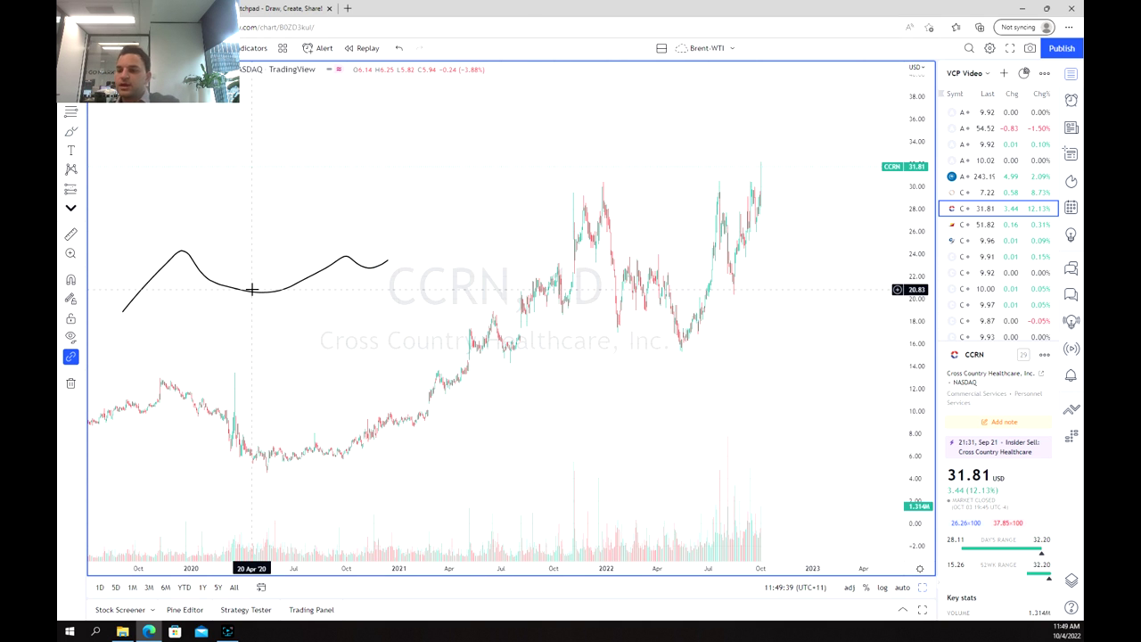
pyautogui.hotkey('ctrl', 'z')
pyautogui.scroll(3, 624, 321)
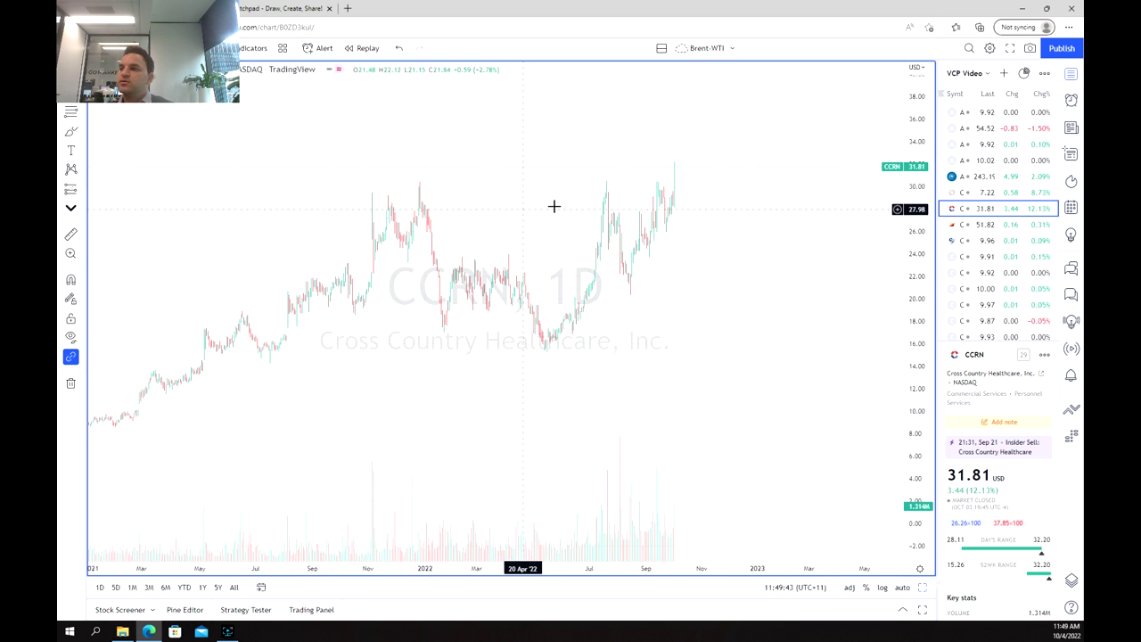
# Step: Brush a large U-shaped arc and a flat base line near 15, then select the arc for removal
pyautogui.click(71, 132)
pyautogui.moveTo(346, 257)
pyautogui.mouseDown()
pyautogui.moveTo(537, 408)
pyautogui.moveTo(729, 264)
pyautogui.mouseUp()
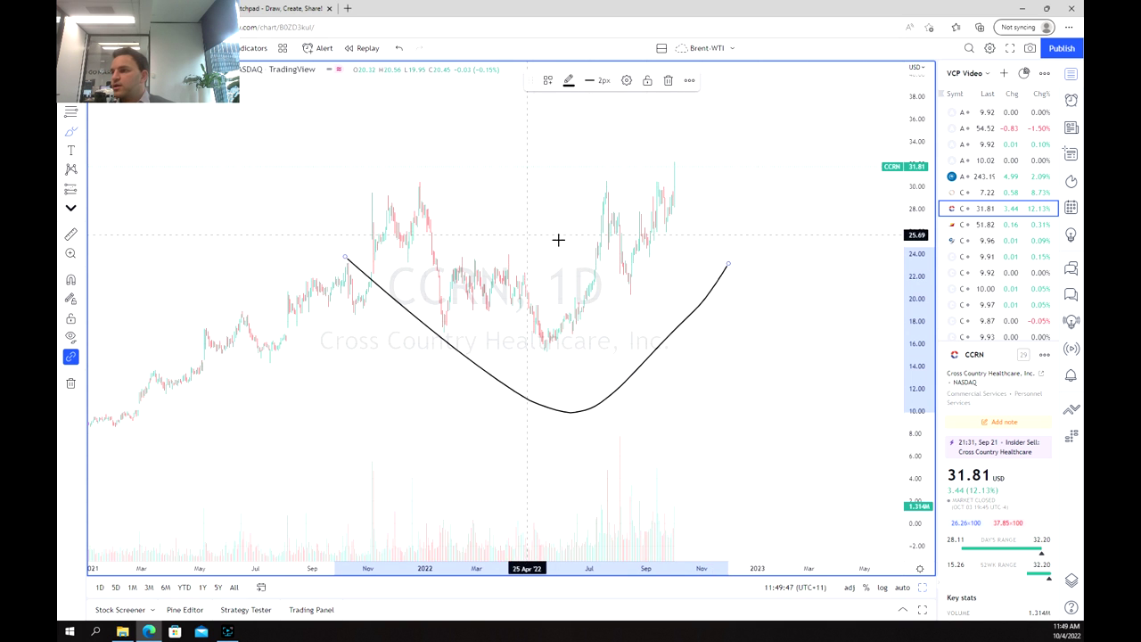
pyautogui.scroll(3, 542, 233)
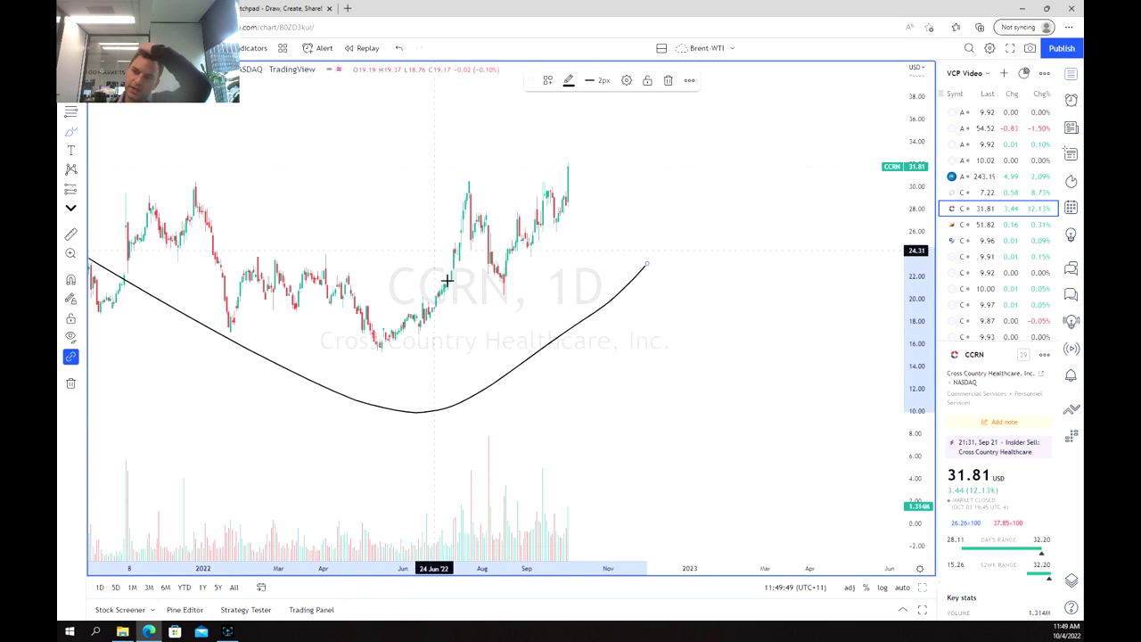
pyautogui.scroll(-5, 438, 270)
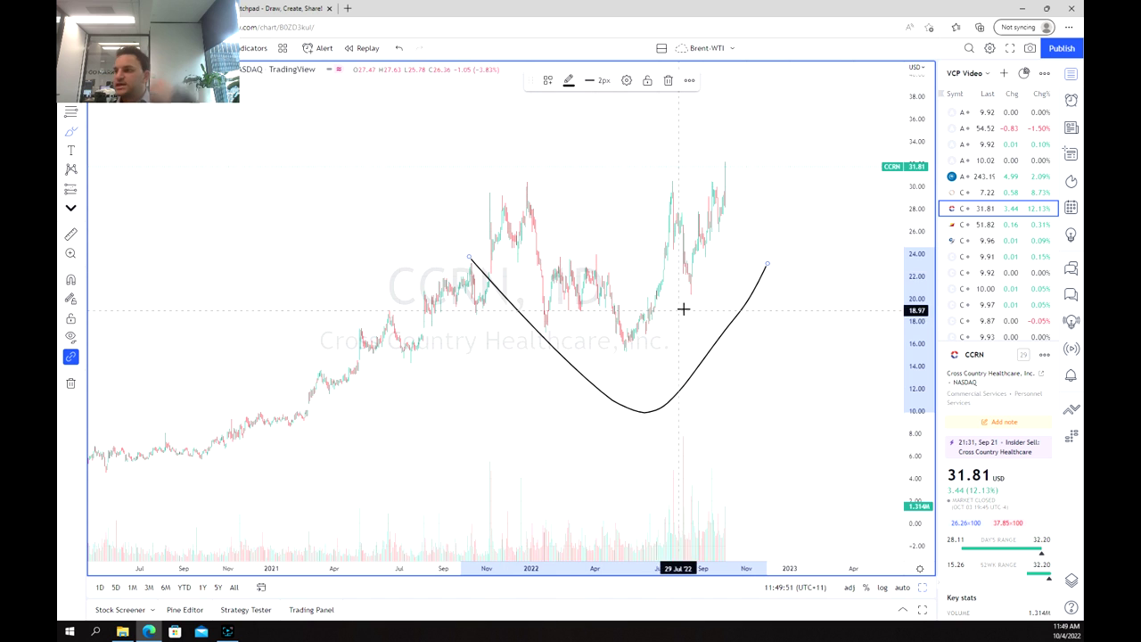
pyautogui.moveTo(305, 354); pyautogui.dragTo(834, 348)
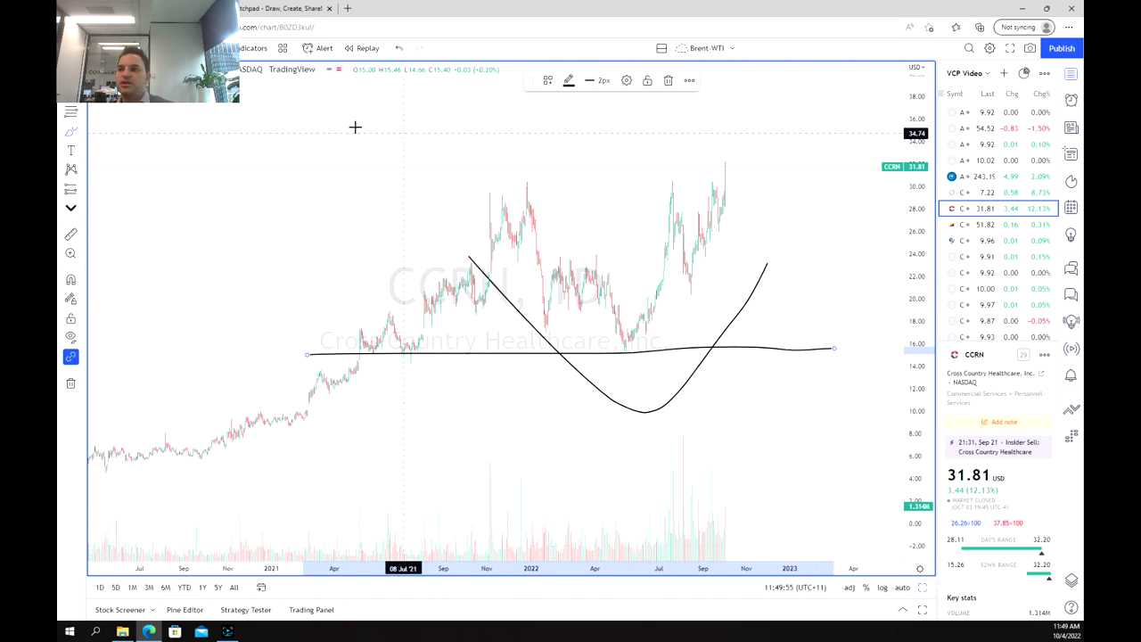
pyautogui.click(699, 374)
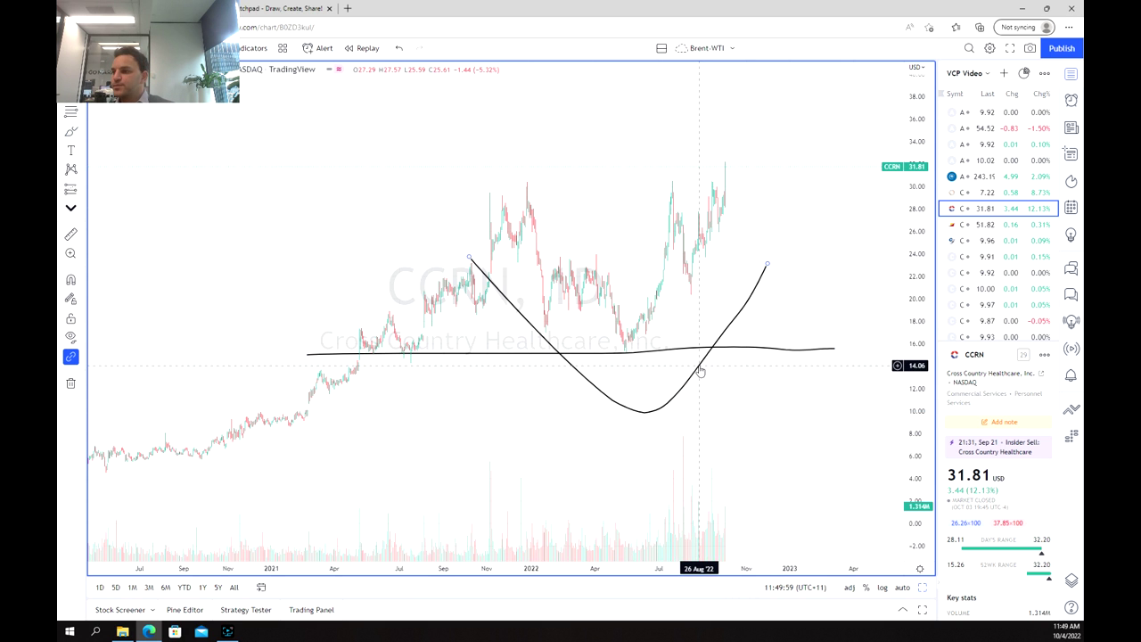
pyautogui.scroll(5, 694, 301)
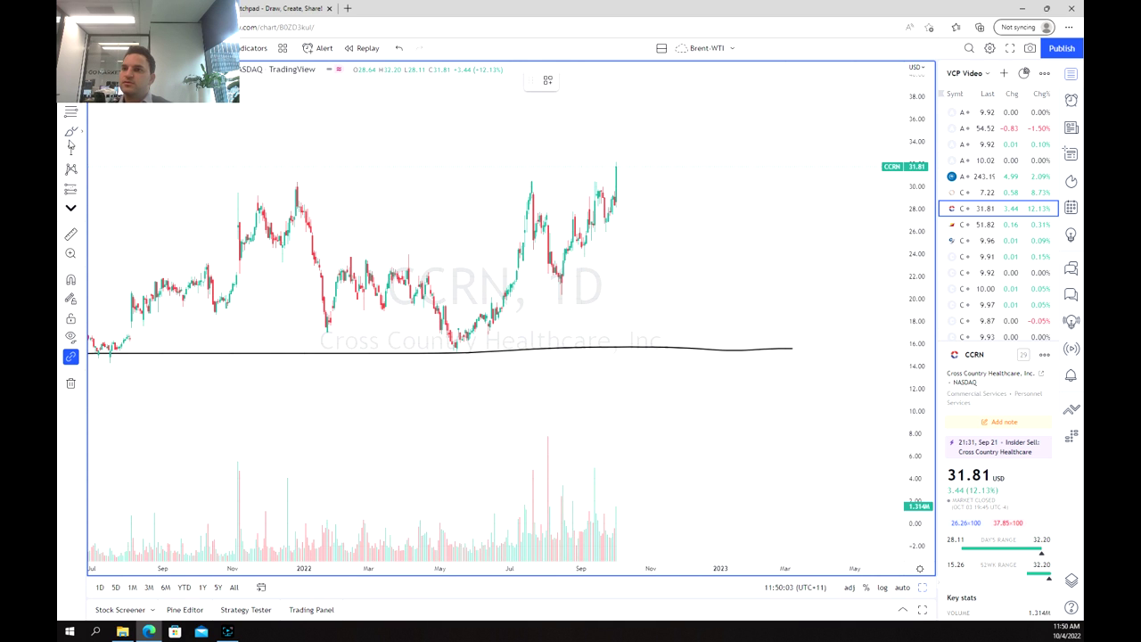
# Step: Loop an outline around the recent price action, mark the range top, and arc under pullback lows
pyautogui.moveTo(790, 212)
pyautogui.mouseDown()
pyautogui.moveTo(537, 137)
pyautogui.moveTo(420, 316)
pyautogui.moveTo(759, 306)
pyautogui.mouseUp()
pyautogui.moveTo(807, 263); pyautogui.dragTo(823, 184)
pyautogui.moveTo(509, 176)
pyautogui.mouseDown()
pyautogui.moveTo(665, 176)
pyautogui.moveTo(668, 285)
pyautogui.moveTo(485, 283)
pyautogui.moveTo(454, 196)
pyautogui.moveTo(542, 171)
pyautogui.mouseUp()
pyautogui.moveTo(542, 262)
pyautogui.mouseDown()
pyautogui.moveTo(557, 294)
pyautogui.moveTo(604, 260)
pyautogui.mouseUp()
pyautogui.moveTo(603, 219)
pyautogui.mouseDown()
pyautogui.moveTo(613, 241)
pyautogui.moveTo(630, 228)
pyautogui.mouseUp()
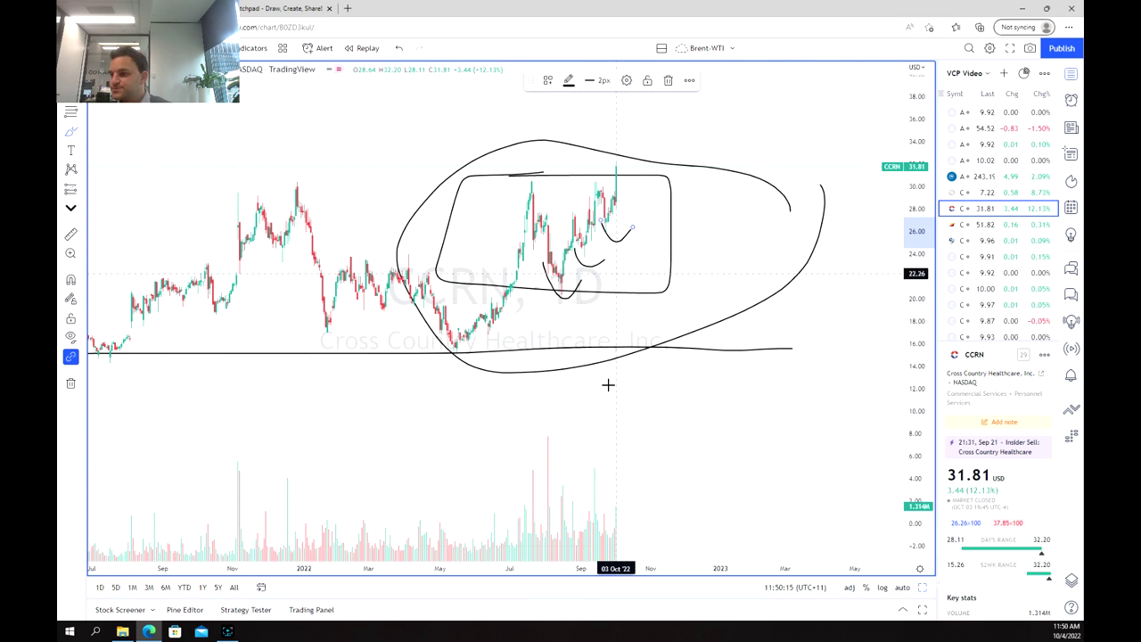
# Step: Draw a falling line over recent volume and circle the low-volume bars and breakout candles
pyautogui.moveTo(559, 479); pyautogui.dragTo(642, 527)
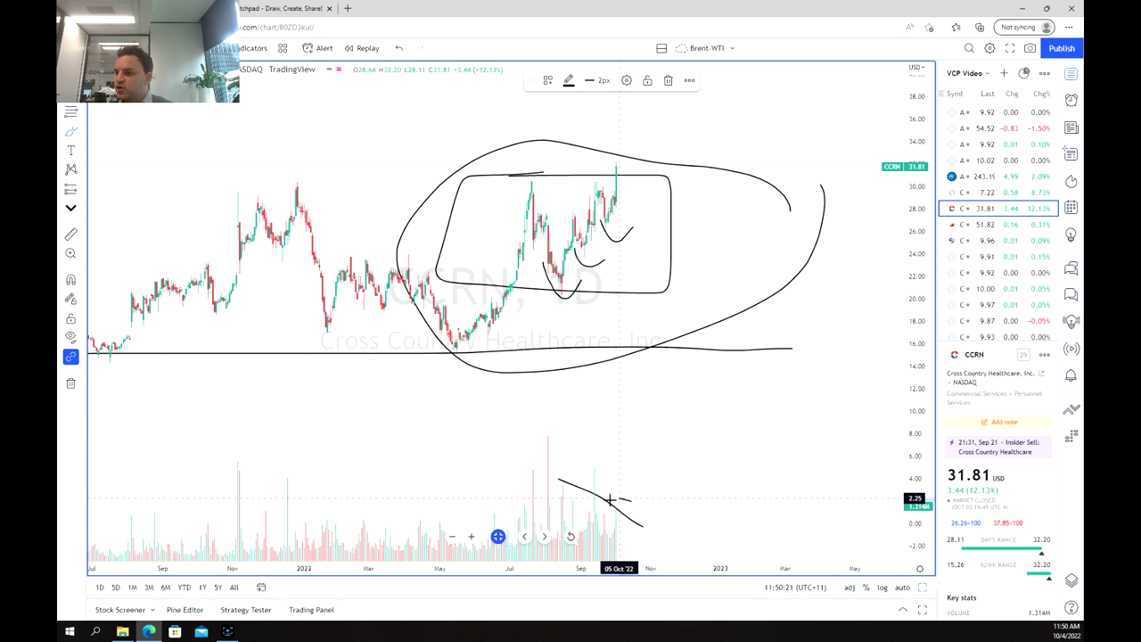
pyautogui.moveTo(630, 502)
pyautogui.mouseDown()
pyautogui.moveTo(605, 512)
pyautogui.moveTo(624, 531)
pyautogui.moveTo(633, 502)
pyautogui.mouseUp()
pyautogui.moveTo(635, 161)
pyautogui.mouseDown()
pyautogui.moveTo(604, 178)
pyautogui.moveTo(629, 194)
pyautogui.moveTo(629, 157)
pyautogui.mouseUp()
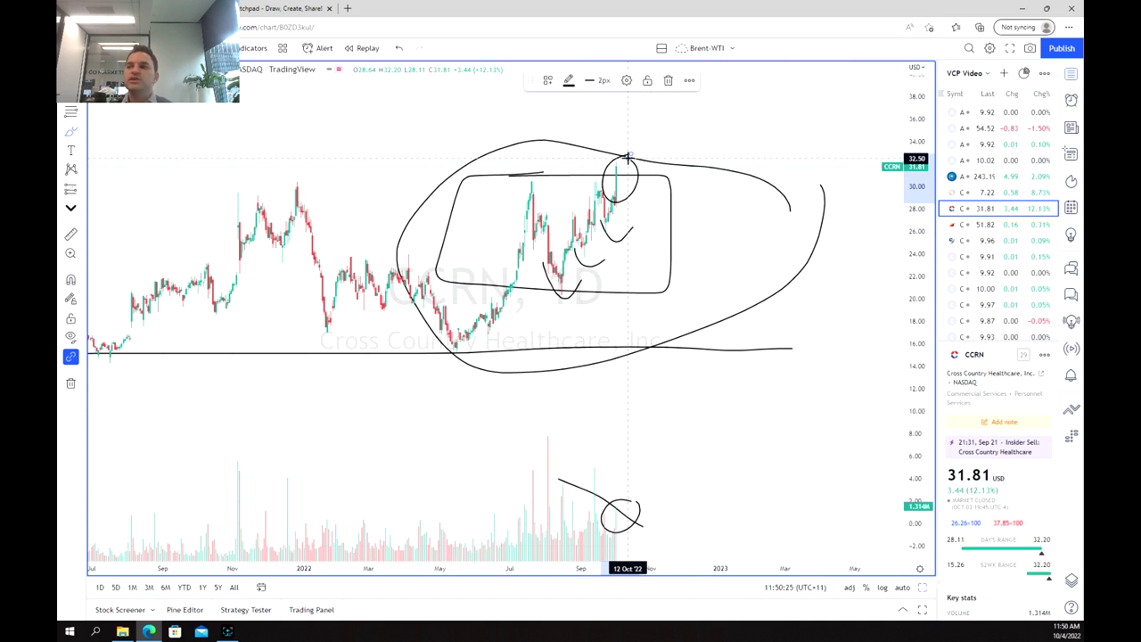